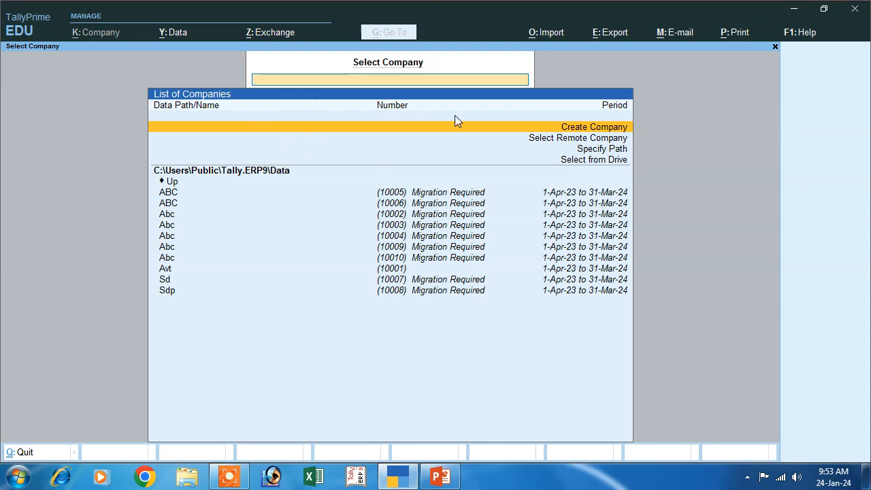
Start creating a company named Abc with the same mailing name and no address.
click(577, 127)
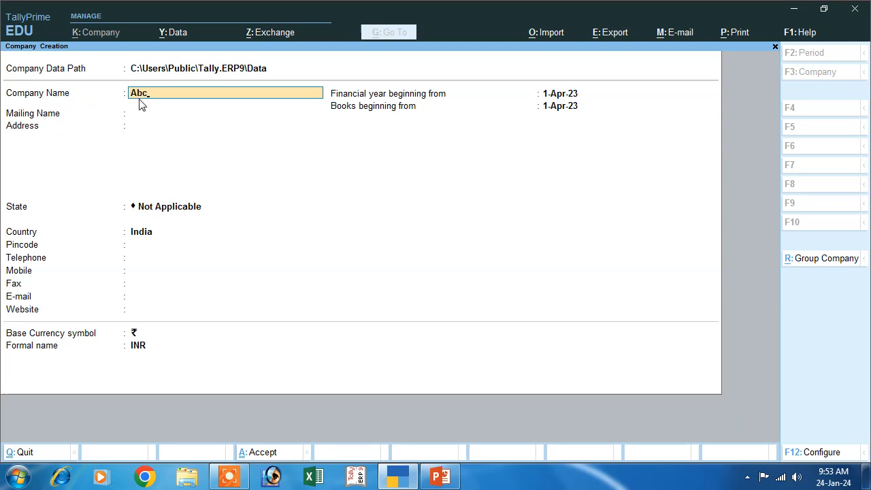
key(Return)
key(Return)
key(Return)
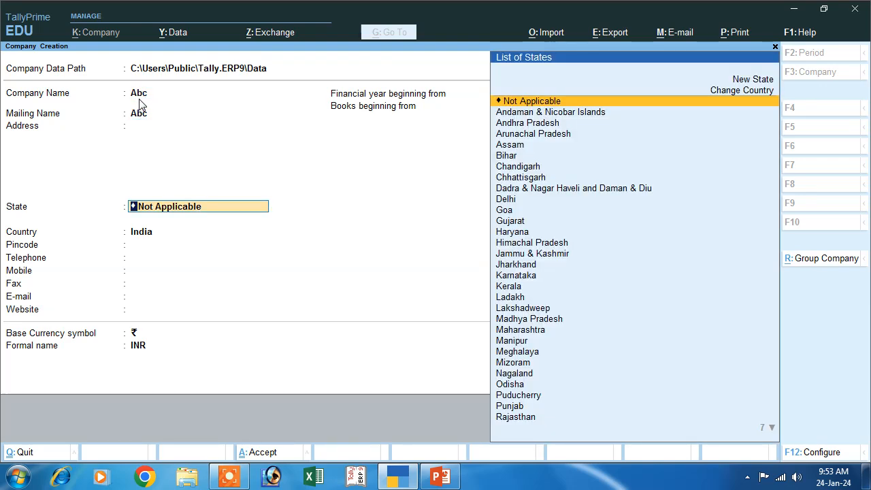
Set the company's state to Bihar, leave the contact details blank, and save the company with default year and currency settings.
text(b)
key(Return)
key(Return)
key(Return)
key(Return)
key(Return)
key(Return)
key(Return)
key(Return)
key(Return)
key(Return)
key(Return)
key(Return)
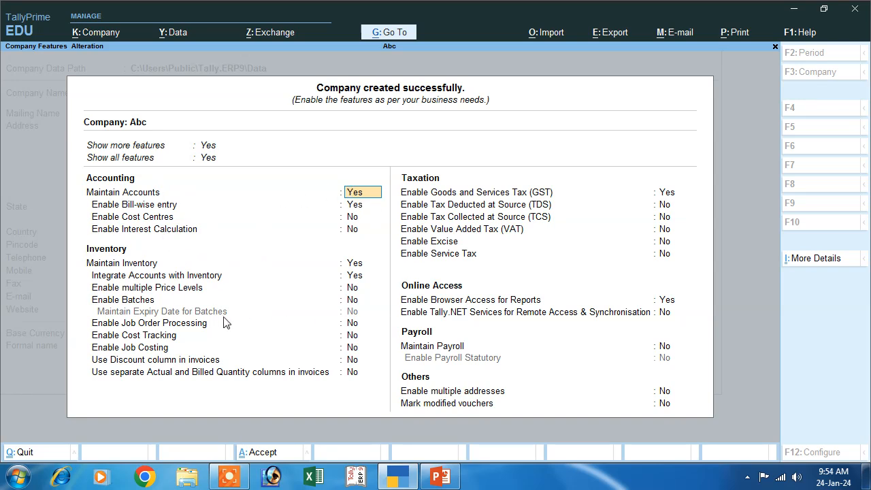
Keep the default accounting and inventory features and open the GST details with Goods and Services Tax enabled.
key(Return)
key(Return)
key(Return)
key(Return)
key(Return)
key(Return)
key(Return)
key(Return)
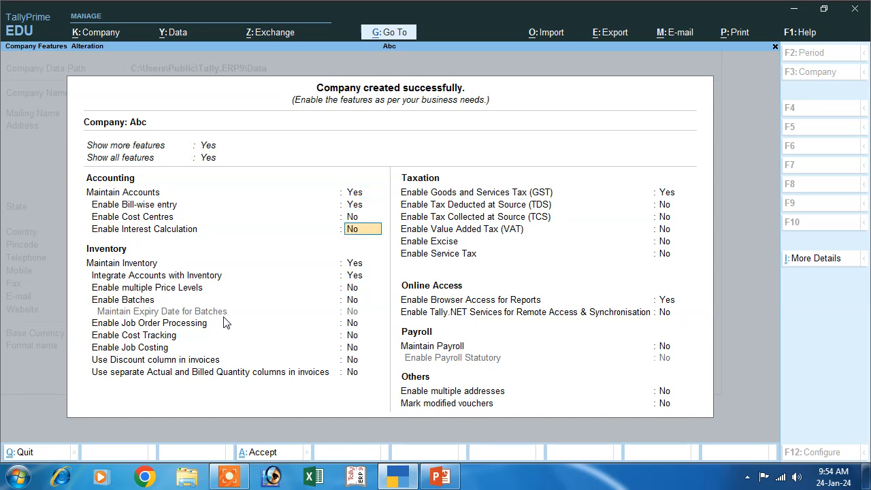
key(Return)
key(Return)
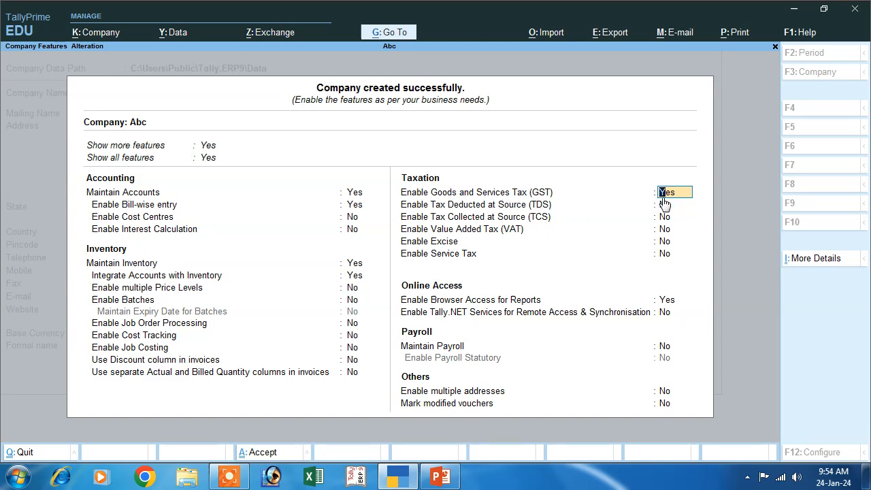
key(Return)
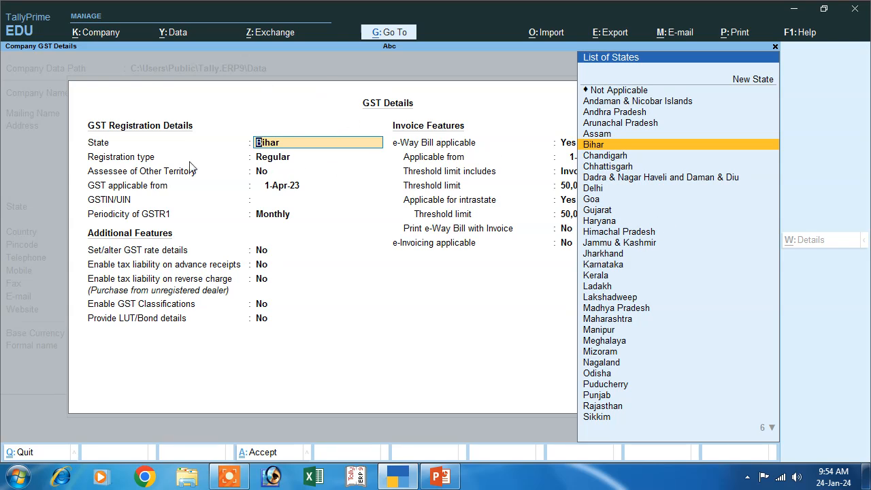
Register the company for GST in Bihar as Regular, applicable from 1-Apr-23, and fill in the GSTIN/UIN.
key(Return)
key(Return)
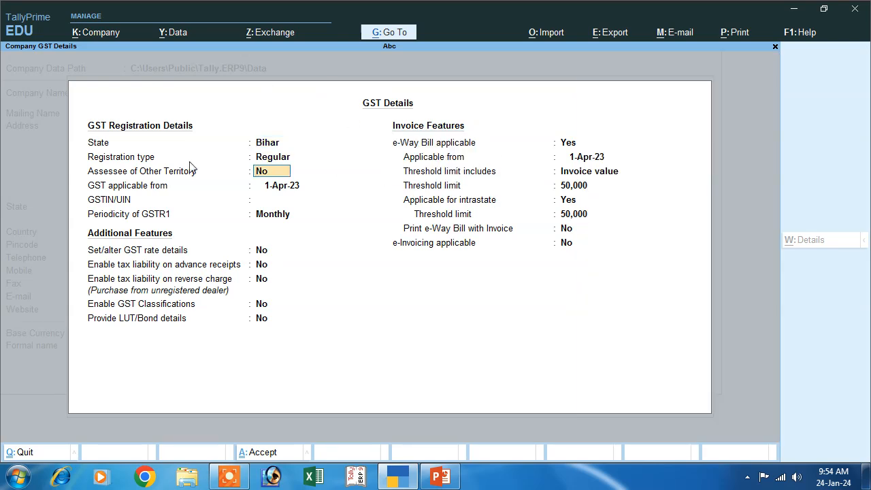
key(Return)
key(Return)
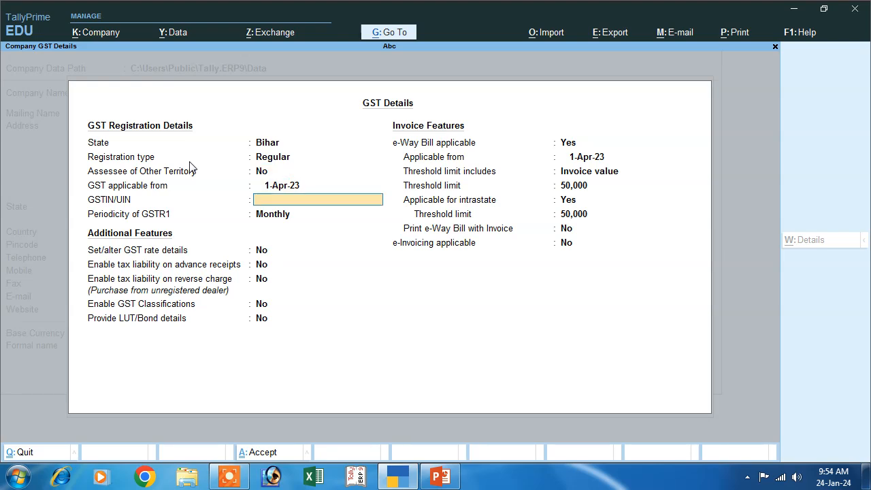
text(FGFDGF4GDF654G)
key(Return)
Keep monthly GSTR1 periodicity and the default additional and e-Way Bill features, and save the GST details.
key(Return)
key(Return)
key(Return)
key(Return)
key(Return)
key(Return)
key(Return)
key(Return)
key(Return)
key(Return)
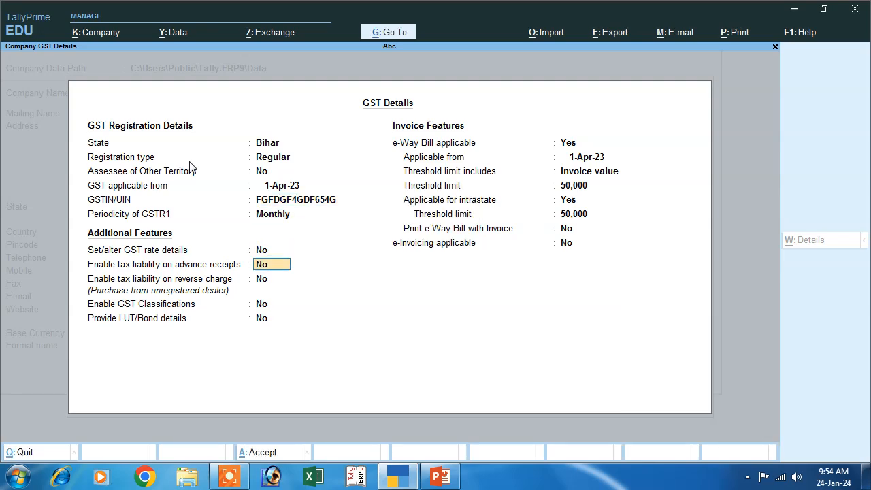
key(Return)
key(Return)
key(Return)
key(Return)
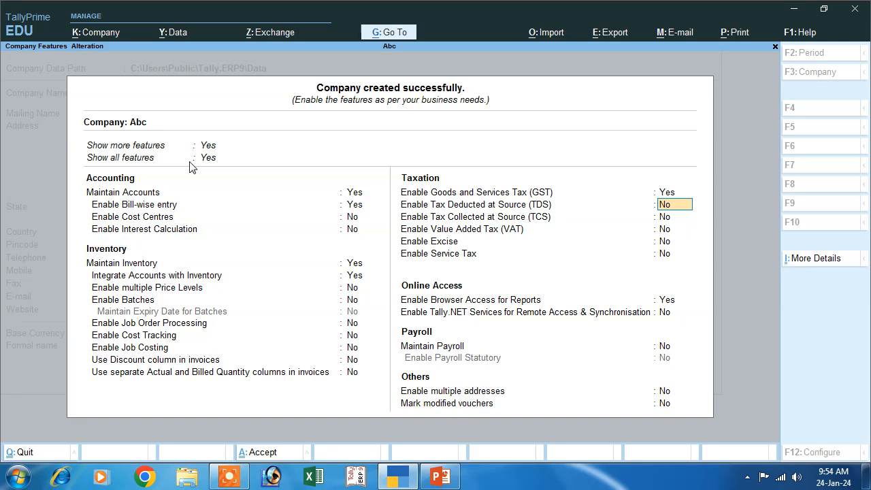
Keep the default settings for the remaining taxation, online access, payroll and other features, and save the company features.
key(Return)
key(Return)
key(Return)
key(Return)
key(Return)
key(Return)
key(Return)
key(Return)
key(Return)
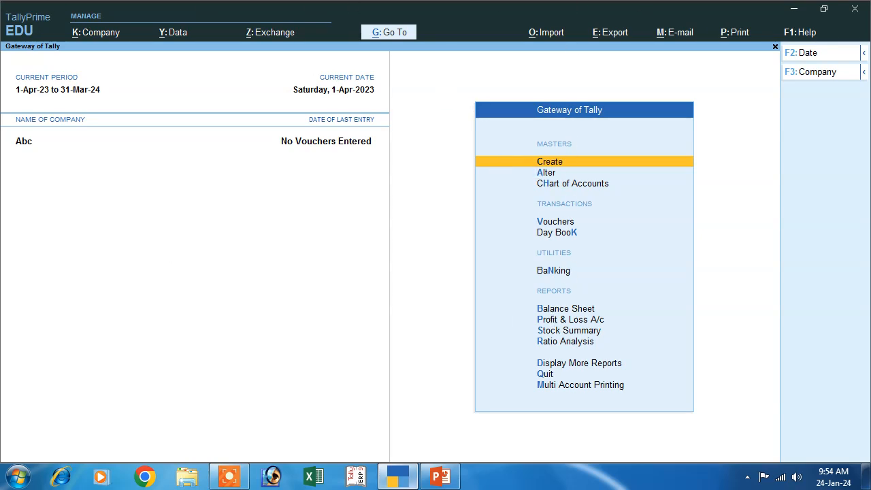
Read the business-start transaction on the PowerPoint slide and open a Receipt voucher in TallyPrime.
click(441, 478)
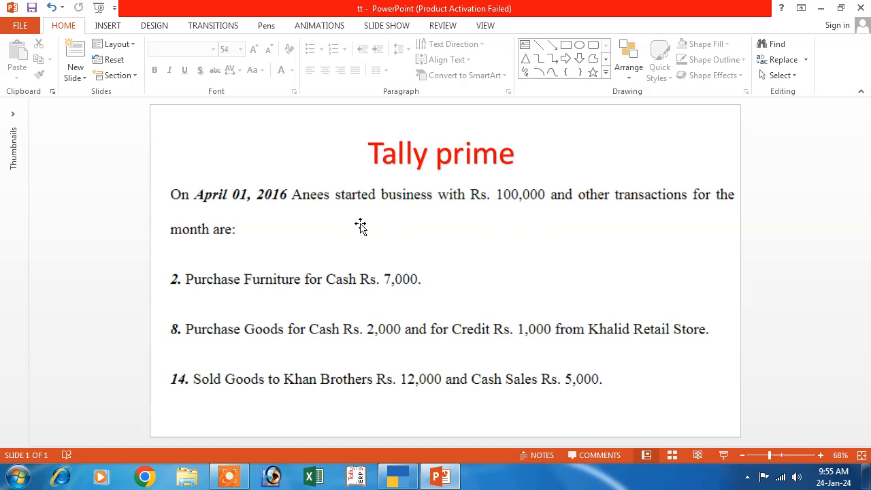
click(398, 477)
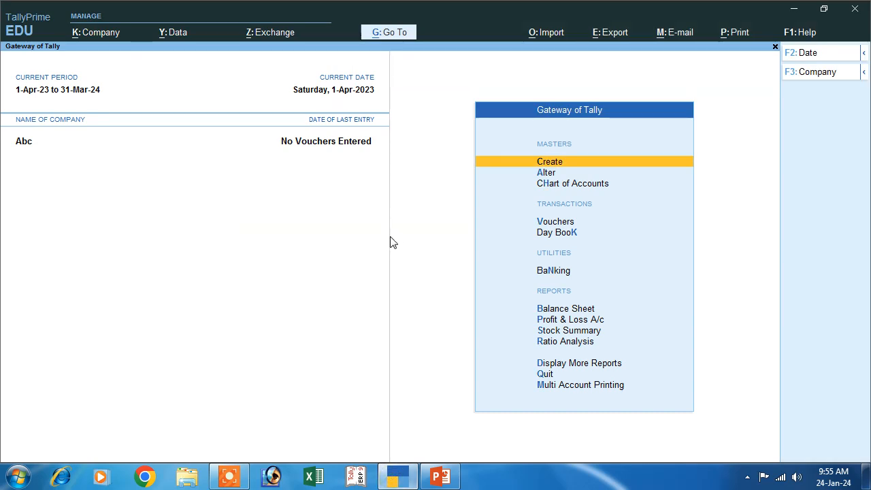
click(556, 225)
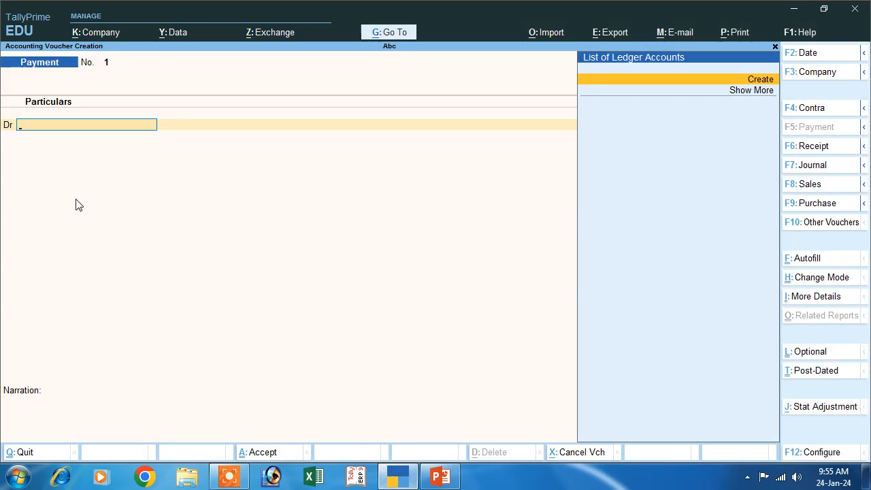
click(792, 151)
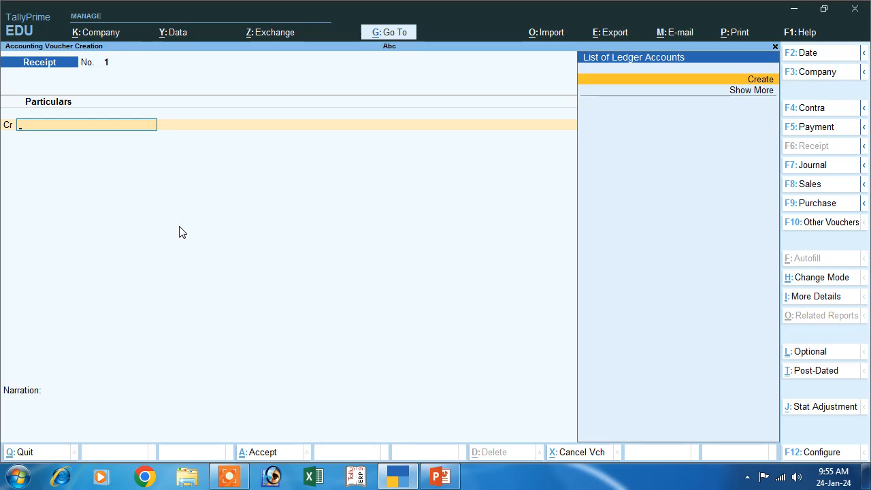
Create a ledger for the business owner's capital, grouped under Capital Account, from the receipt voucher.
click(757, 83)
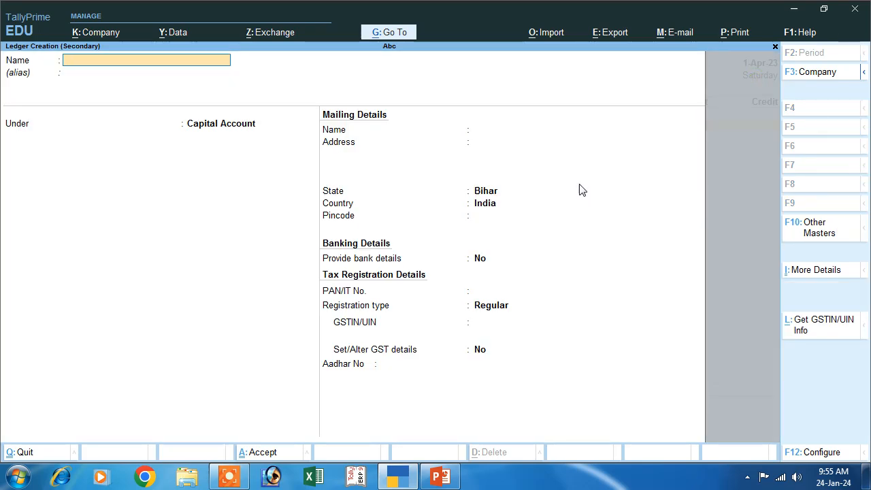
text(Aneesh)
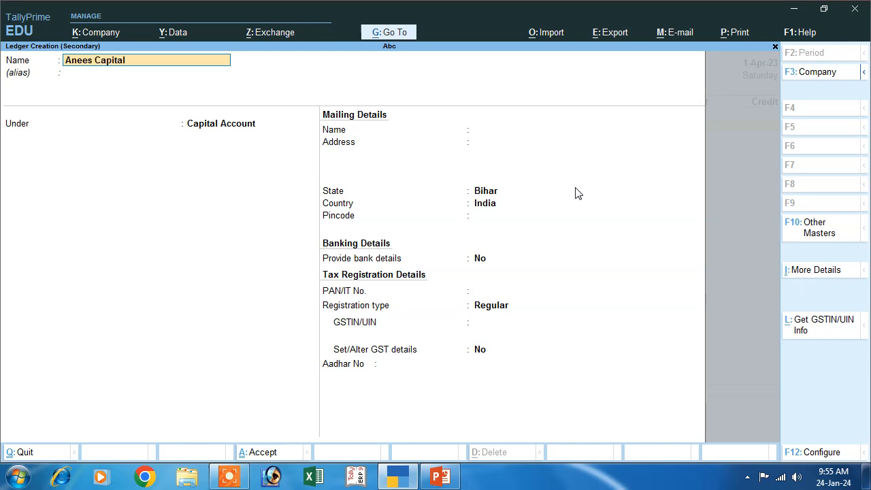
key(Return)
key(Return)
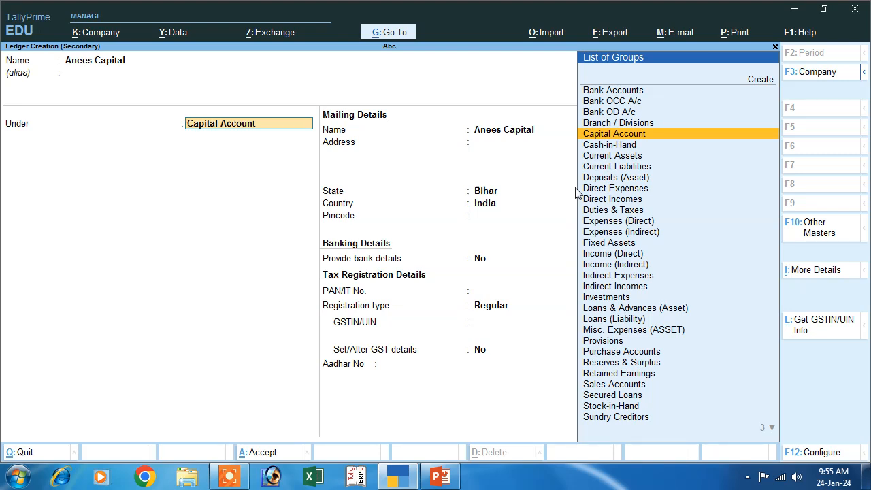
key(Return)
key(Return)
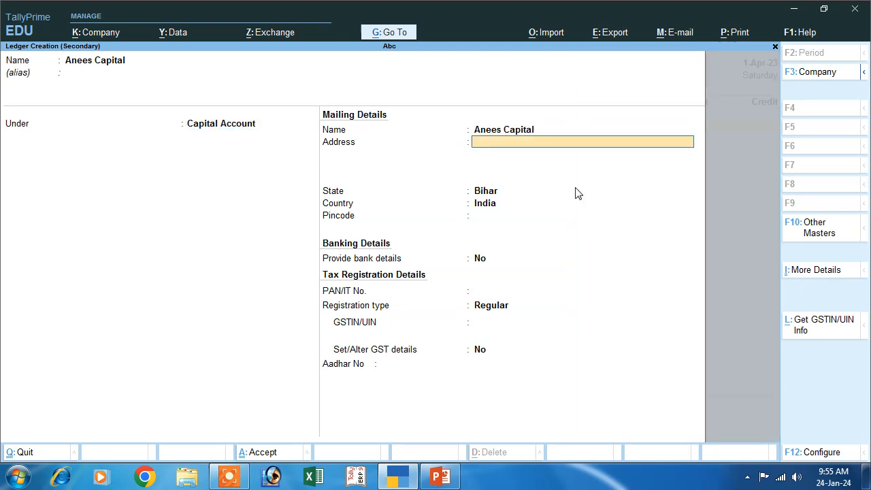
Leave the capital ledger's address, bank and tax details at their defaults and save the ledger.
key(Return)
key(Return)
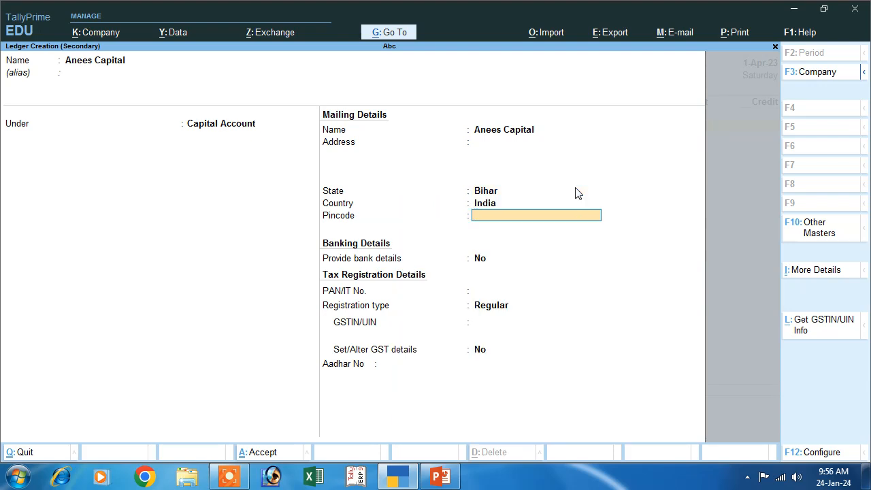
key(Return)
key(Return)
key(Return)
key(Return)
key(Return)
key(Return)
key(Return)
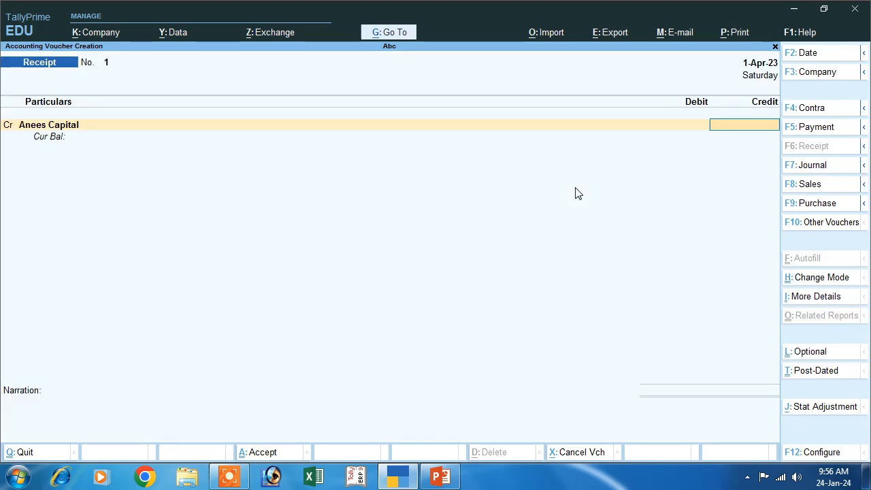
Credit the owner's capital with 100000, debit Cash for the full amount, and save the receipt without a narration.
text(100000)
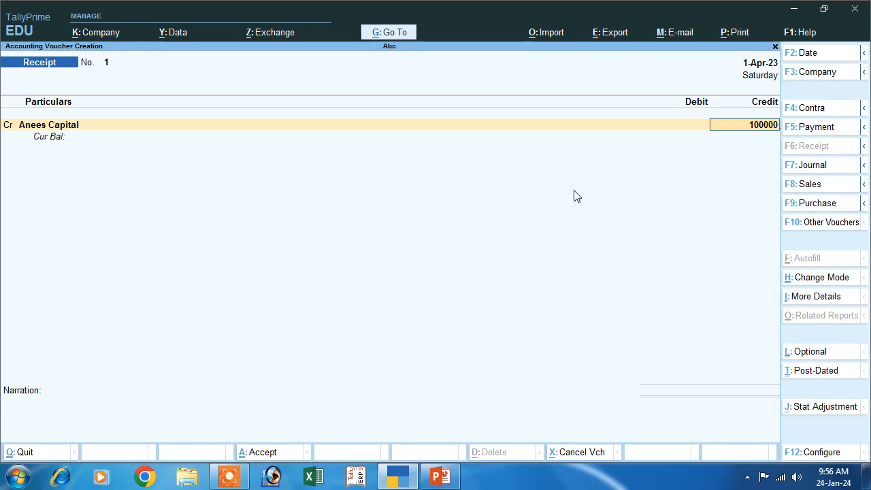
key(Return)
key(Return)
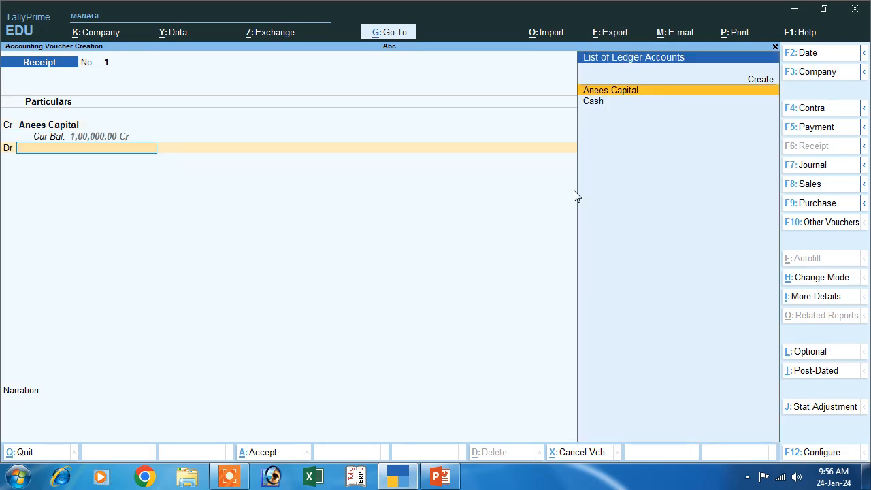
key(Down)
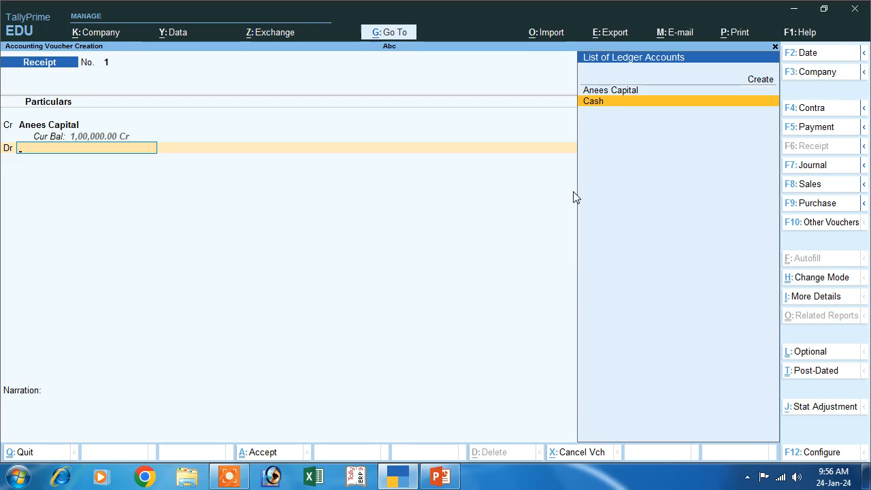
key(Return)
key(Return)
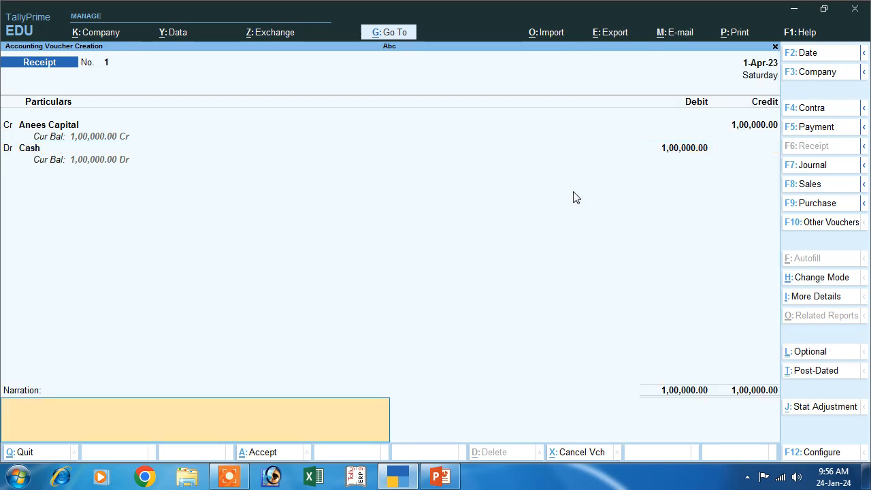
key(Return)
key(Return)
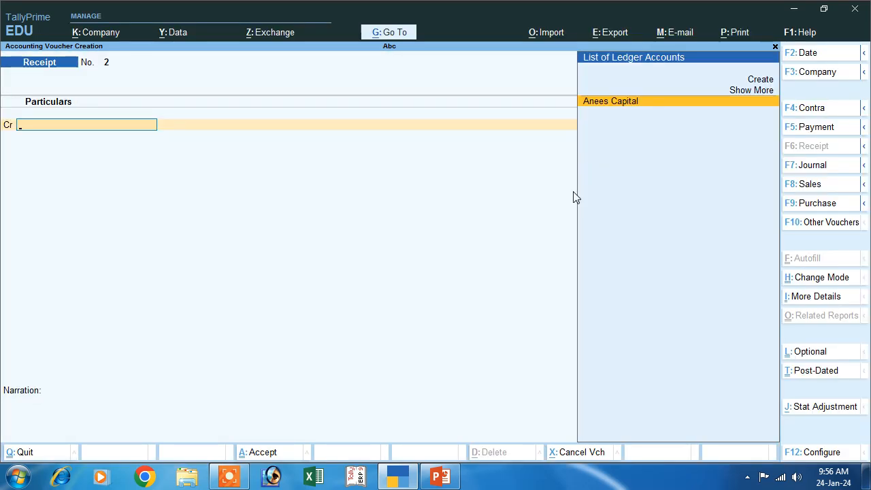
Read the cash furniture purchase on the PowerPoint slide and open a Purchase voucher in TallyPrime.
click(439, 476)
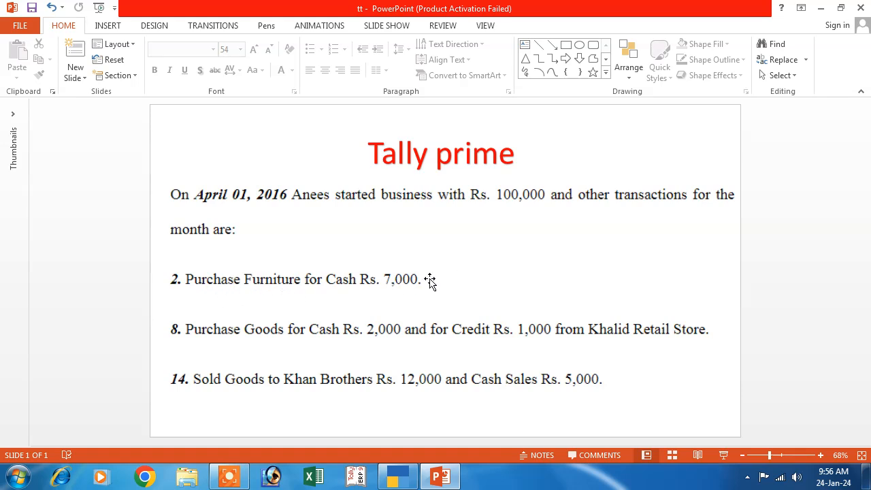
click(398, 476)
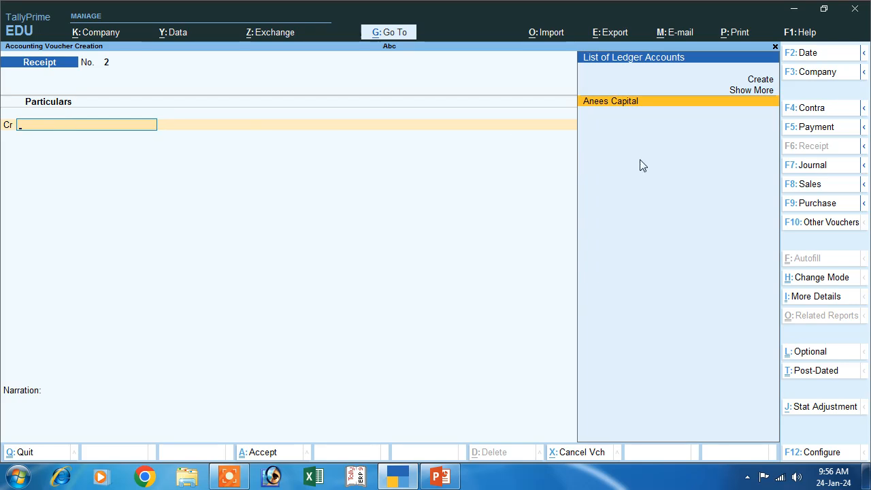
click(818, 206)
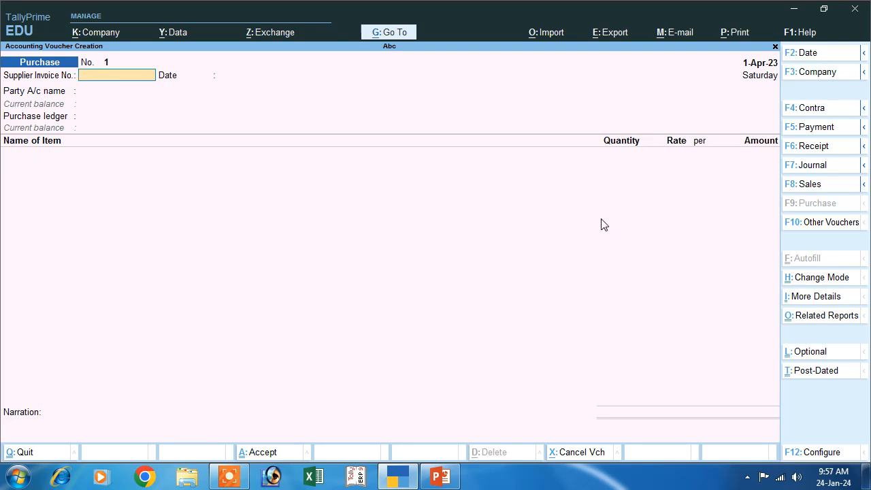
Change the purchase entry's voucher mode from Item Invoice to As Voucher.
key(ctrl)
click(794, 280)
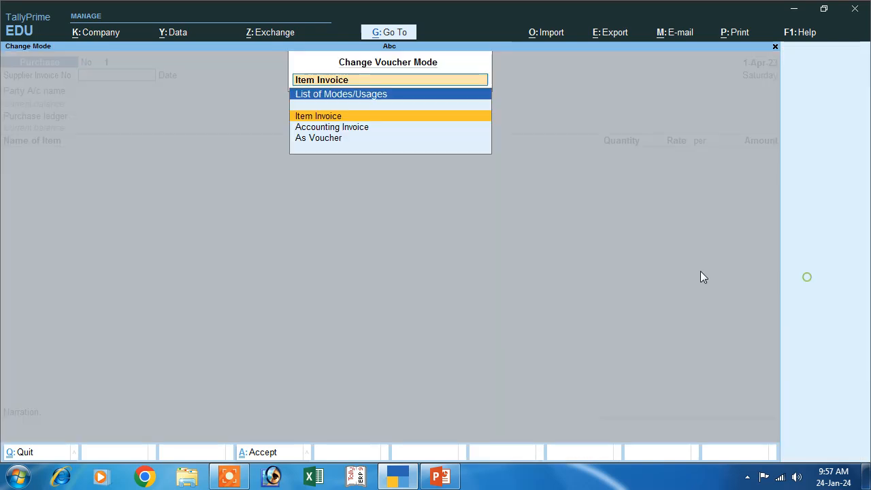
click(327, 139)
key(Return)
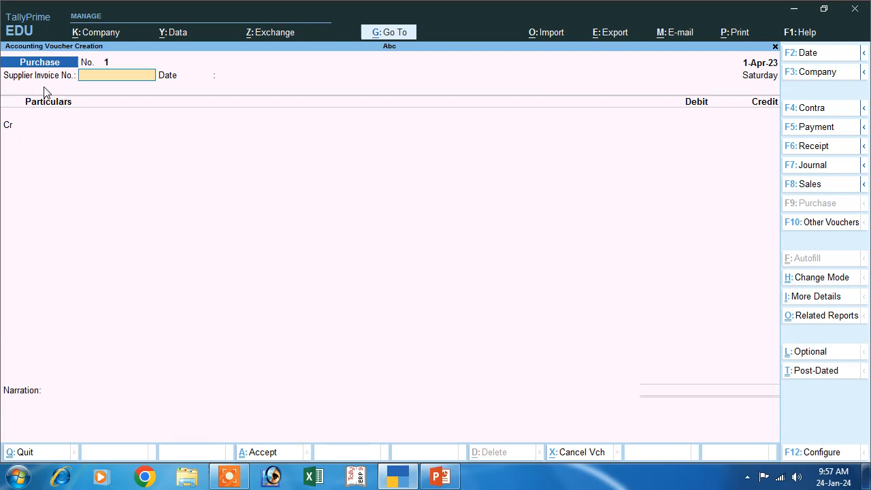
Set the supplier invoice number to 03, dated 1-Apr-23.
text(3)
key(Return)
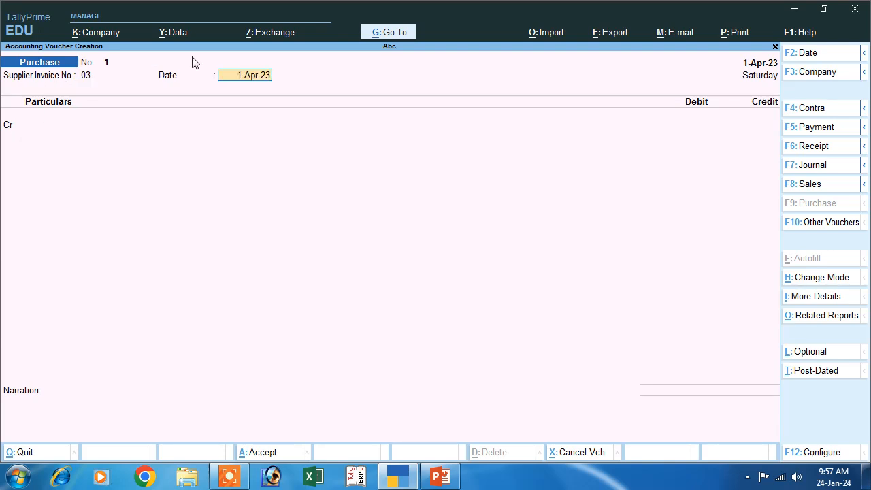
key(Return)
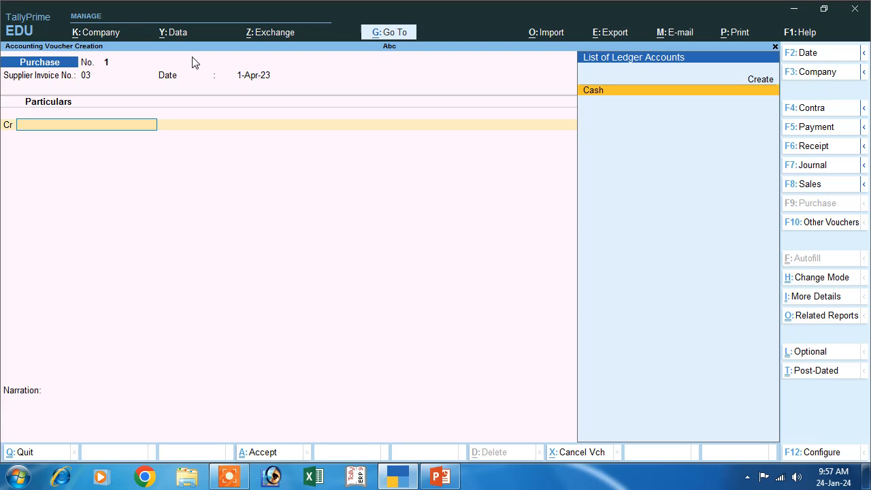
Choose Cash as the credit account of the purchase voucher and leave all receipt details blank.
key(Return)
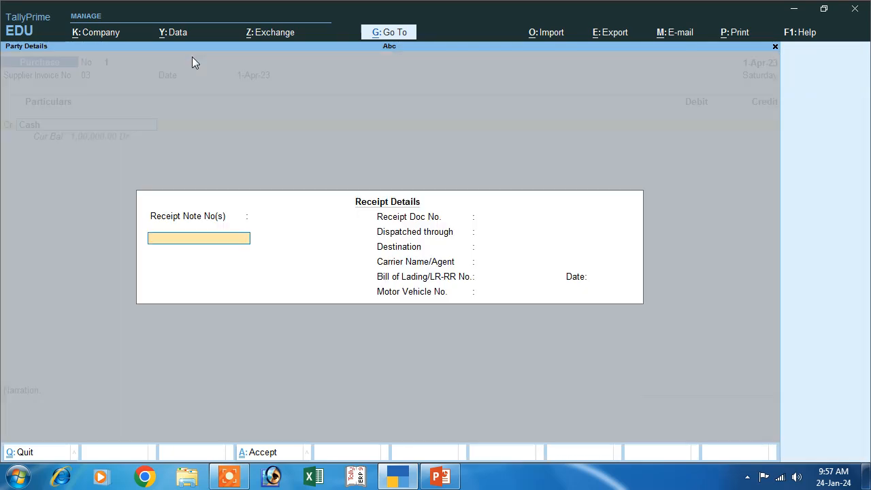
key(Return)
key(Return)
key(Return)
key(Return)
key(Return)
key(Return)
key(Return)
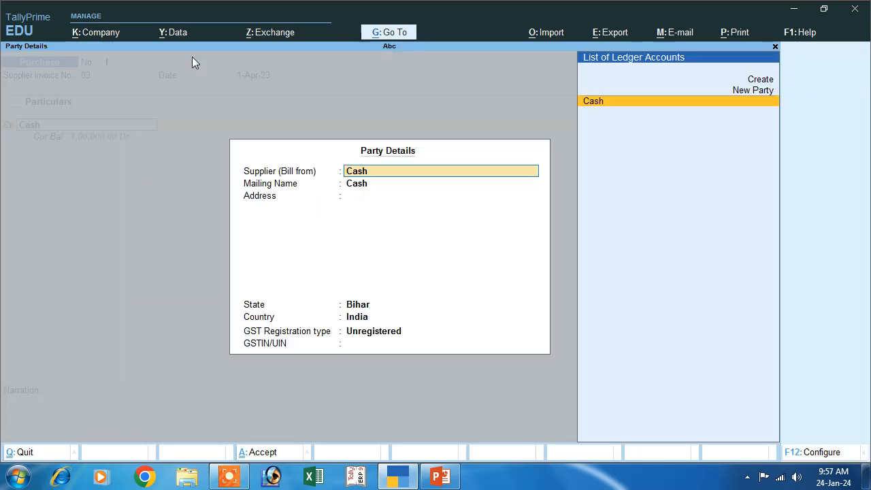
Keep the default party details for Cash and credit it with 7000.
key(Return)
key(Return)
key(Return)
key(Return)
key(Return)
key(Return)
key(Return)
key(Return)
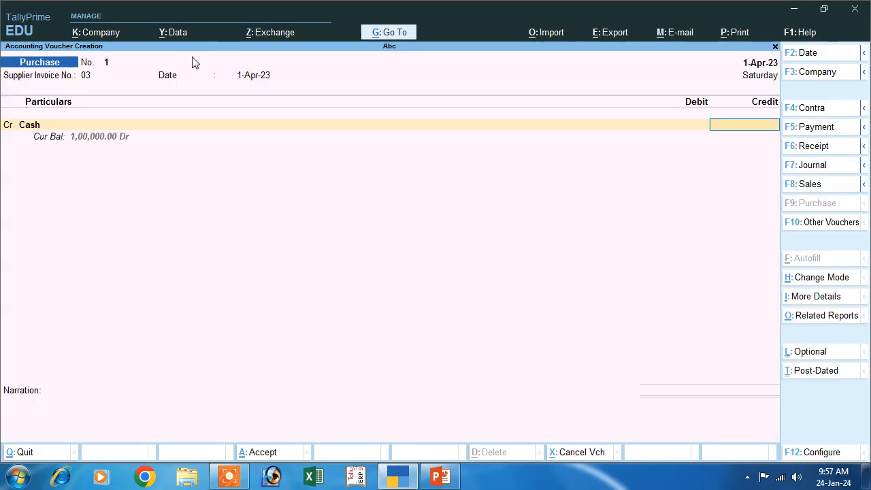
text(7000)
key(Return)
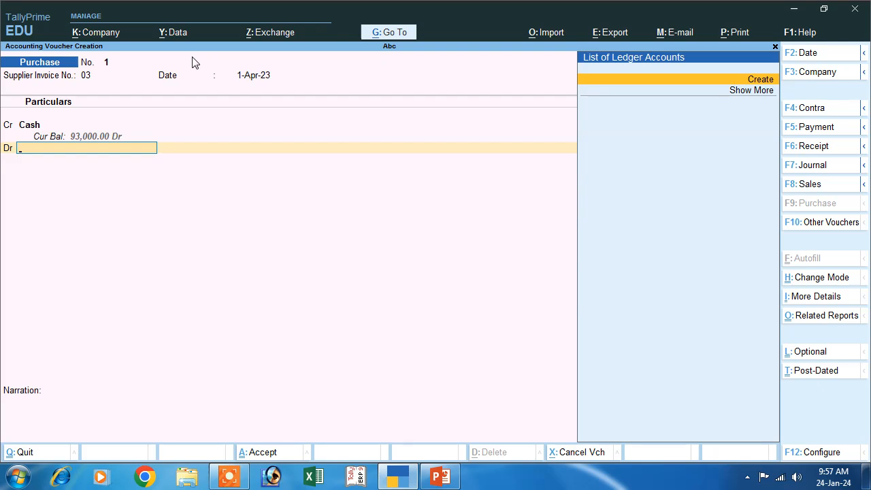
Create a debit ledger named Purchase Furniture under the Fixed Assets group, without an alias.
click(761, 78)
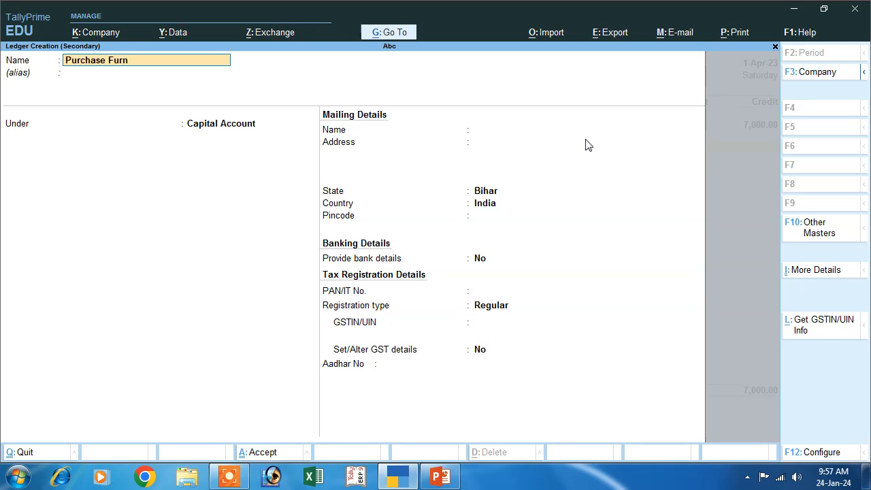
key(Return)
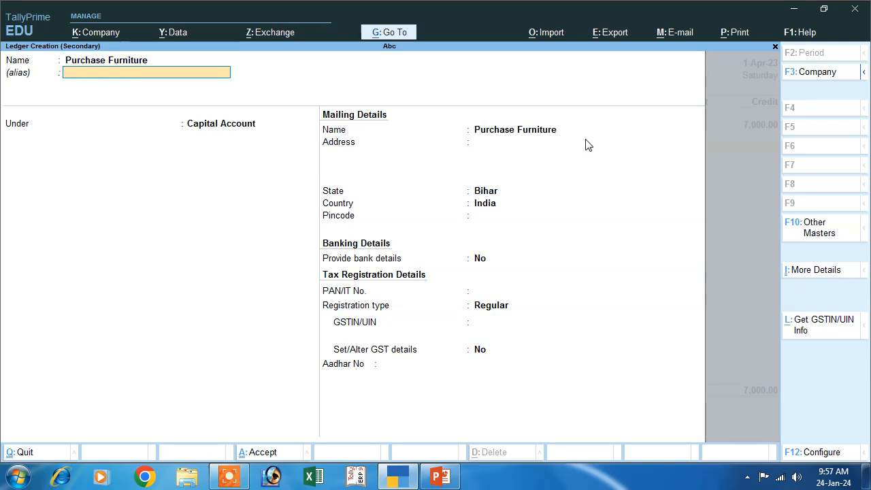
key(Return)
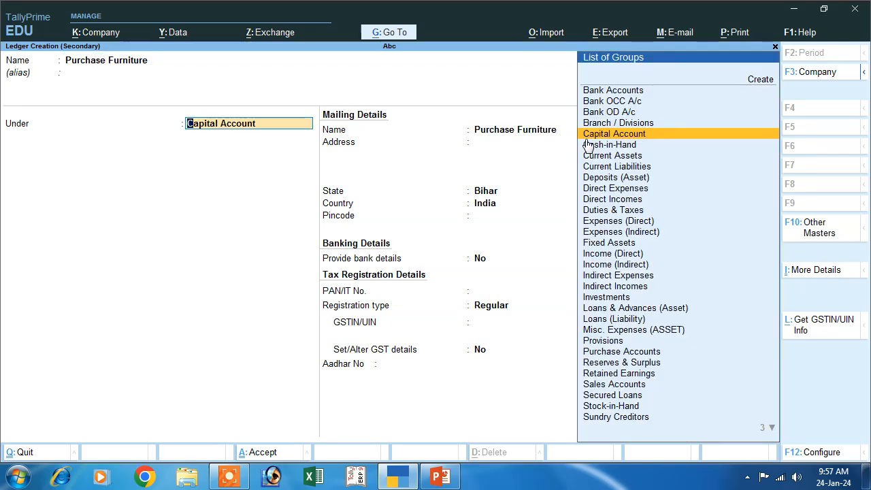
text(f)
key(Return)
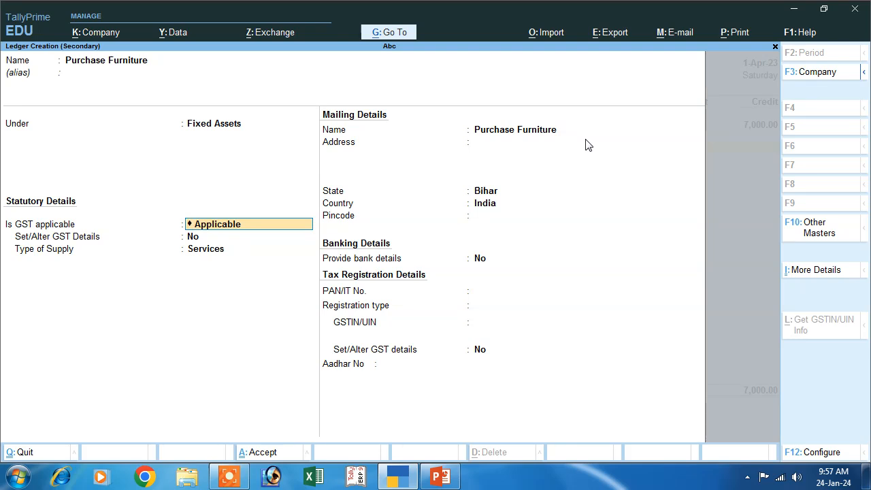
Set GST to Not Applicable for the Purchase Furniture ledger and save it with the remaining details at their defaults.
text(N)
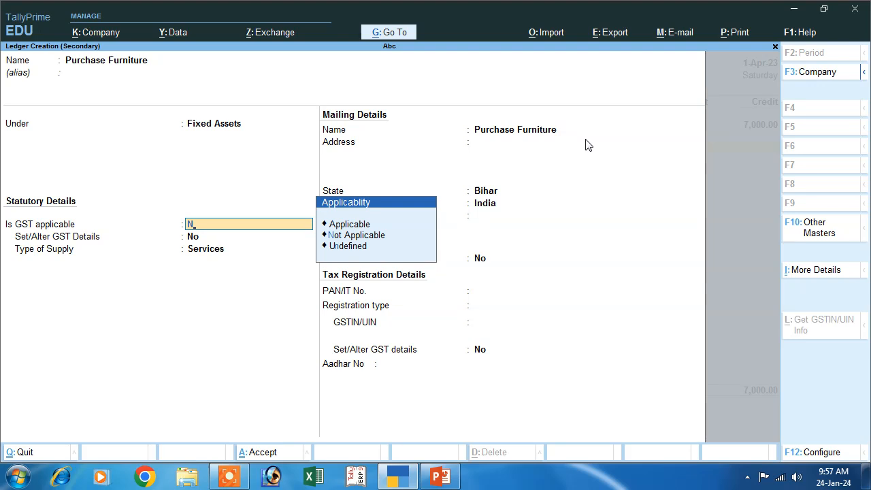
key(Up)
key(Down)
key(Return)
key(Return)
key(Return)
key(Return)
key(Return)
key(Return)
key(Return)
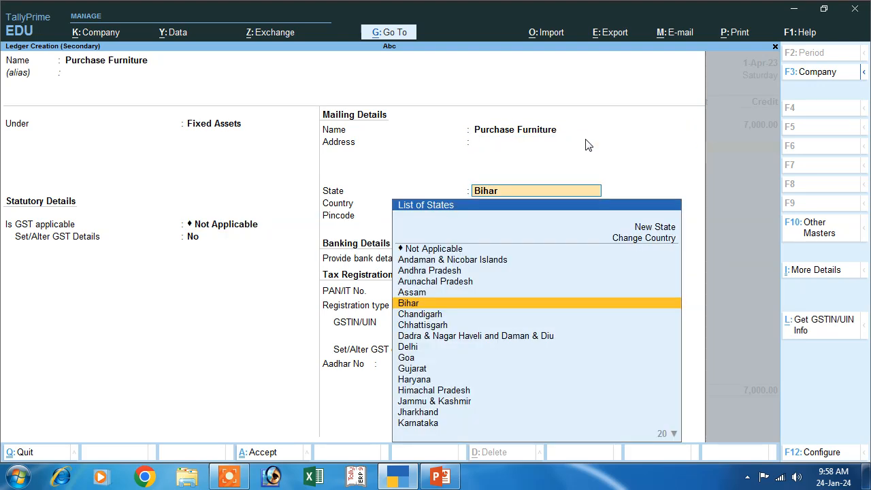
key(Return)
key(Return)
key(Return)
key(Return)
key(Return)
key(Return)
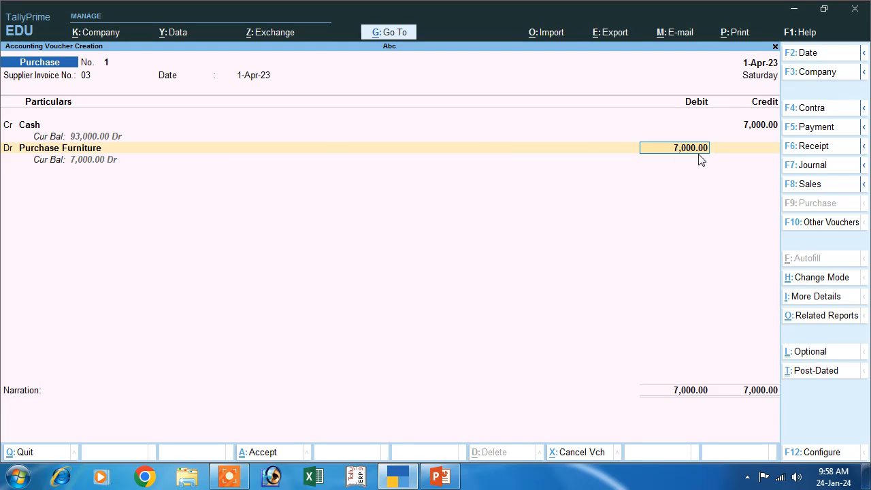
Debit Purchase Furniture with the full 7,000 and save the purchase voucher without a narration.
key(Return)
key(Return)
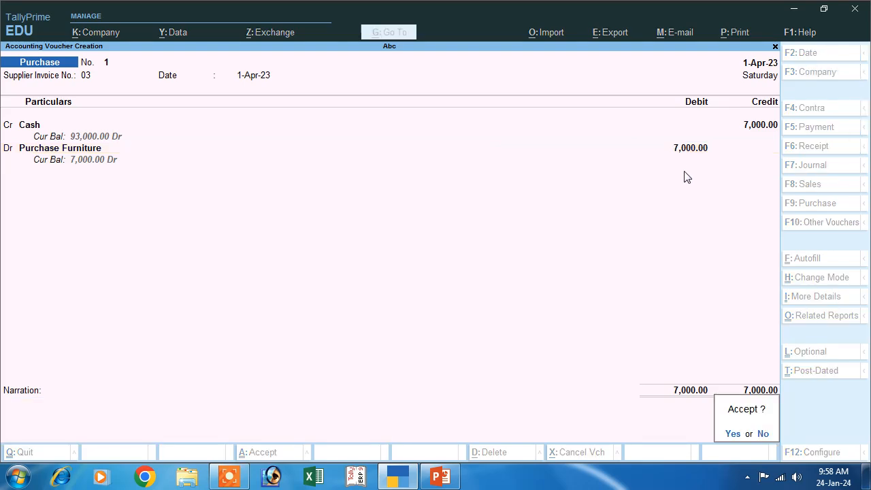
key(Return)
Read the goods purchase on the PowerPoint slide, and in TallyPrime set the new purchase's supplier invoice number to 0337, dated 1-Apr-23.
click(437, 485)
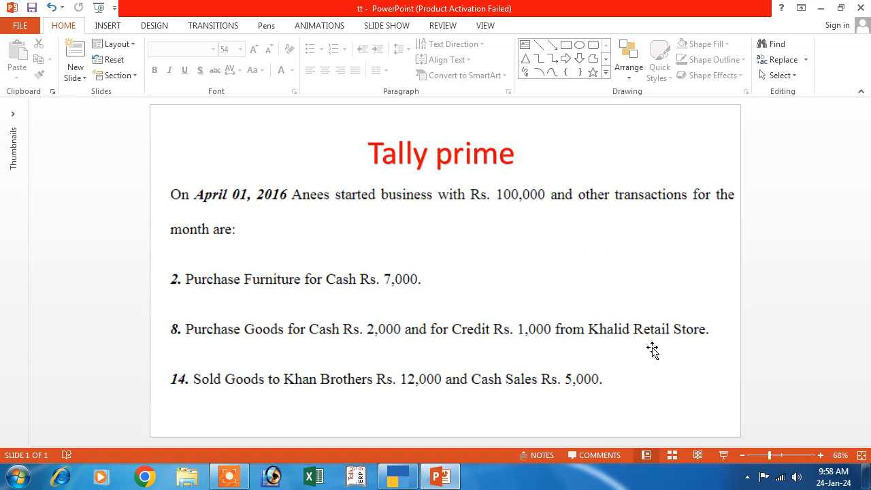
click(398, 478)
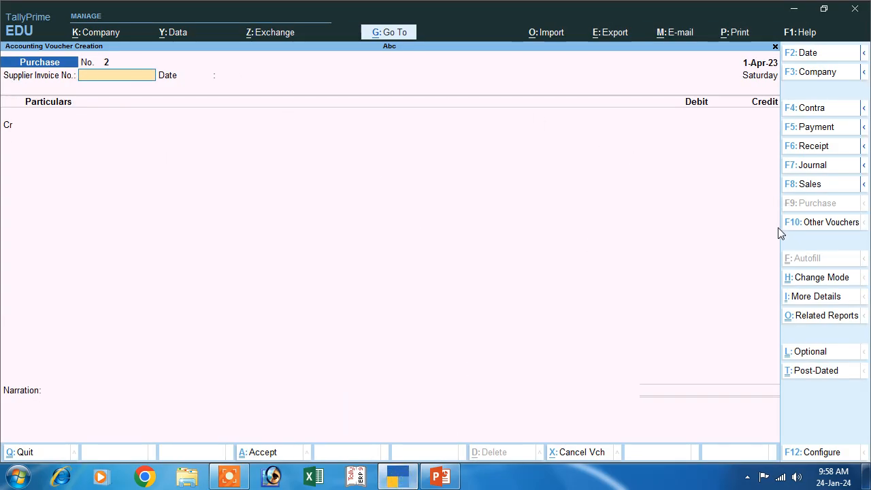
text(0337)
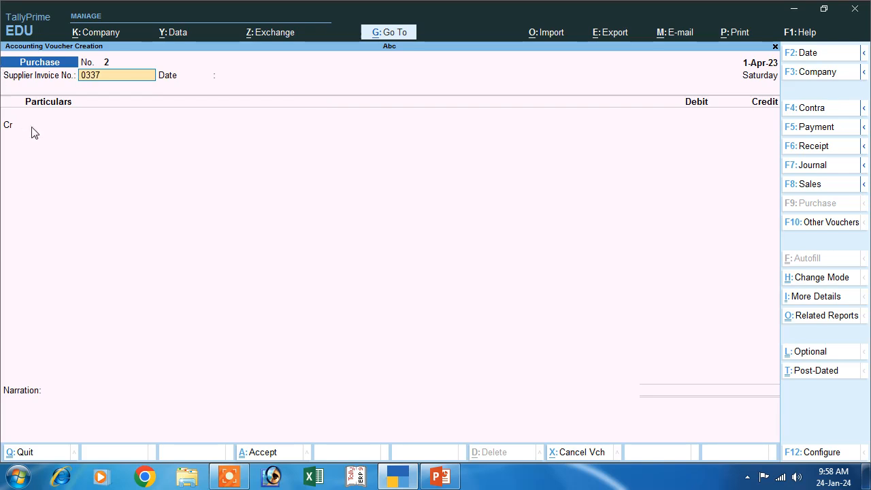
key(Return)
key(Return)
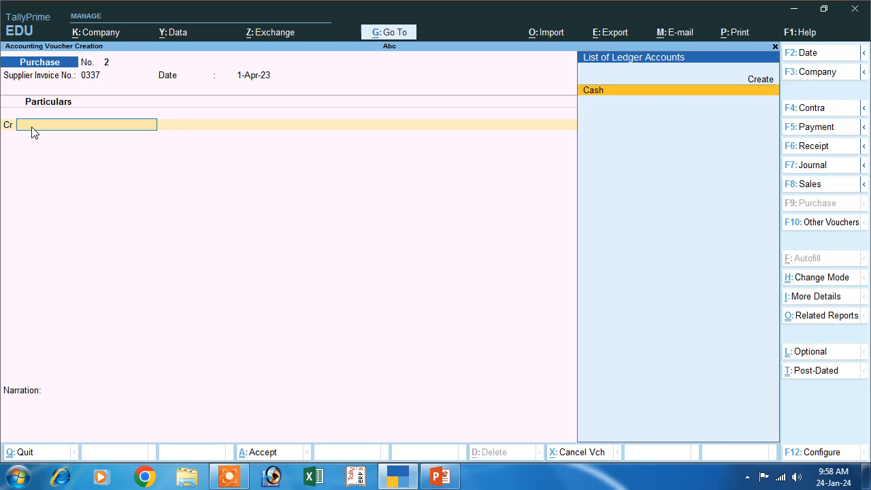
Choose Cash as the credit account for the goods purchase and skip the receipt details.
key(Return)
key(Return)
key(Return)
key(Return)
key(Return)
key(Return)
key(Return)
key(Return)
key(Return)
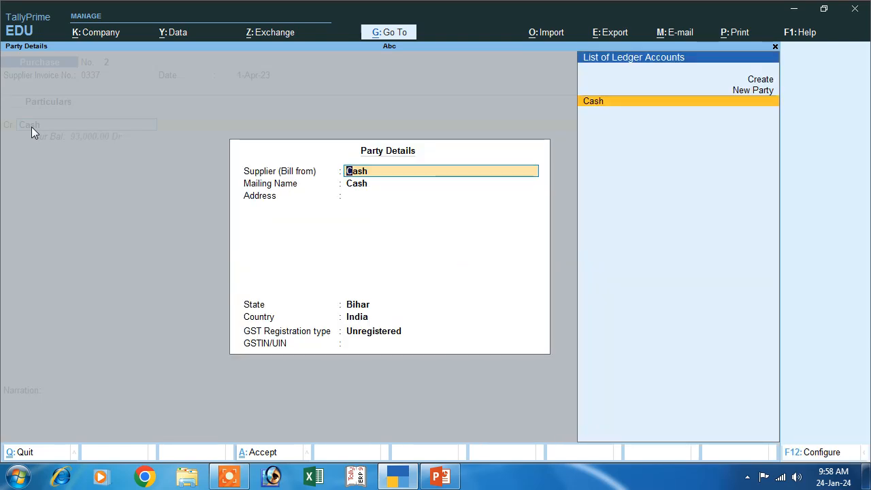
Accept the default Cash party details and credit Cash with 2000 for the goods purchase.
key(Return)
key(Return)
key(Return)
key(Return)
key(Return)
key(Return)
text(2000)
key(Return)
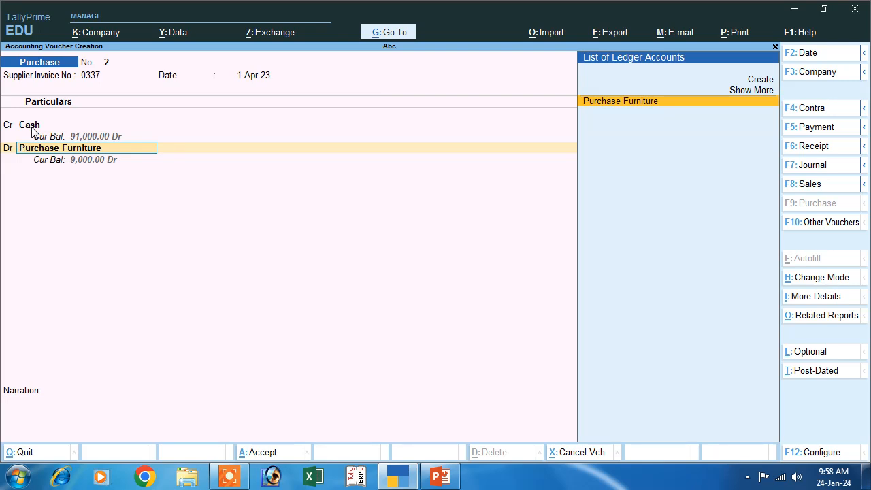
Create a debit ledger named Purchase under the Purchase Accounts group, without an alias.
key(Up)
key(Up)
key(Return)
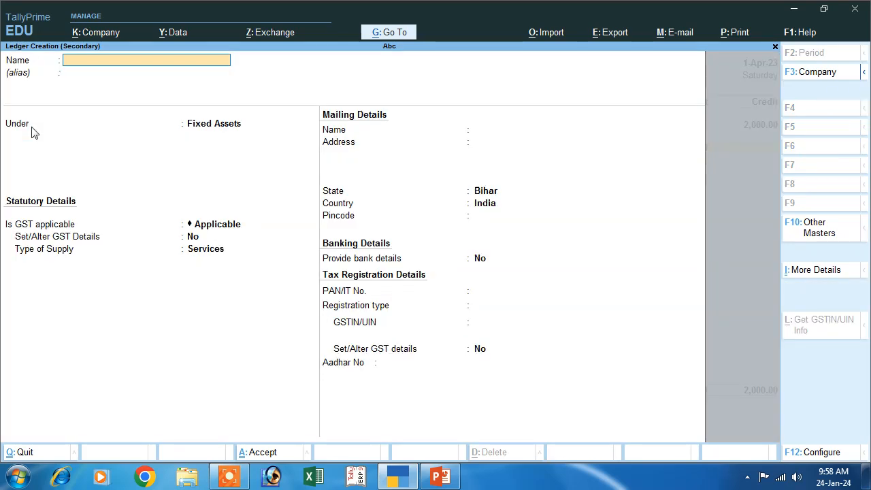
text(Purchase)
key(Return)
key(Return)
text(P)
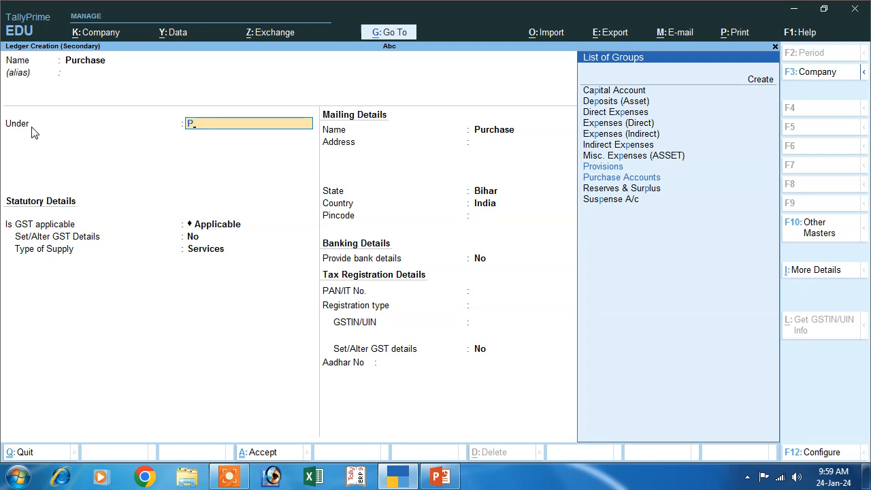
key(Down)
key(Return)
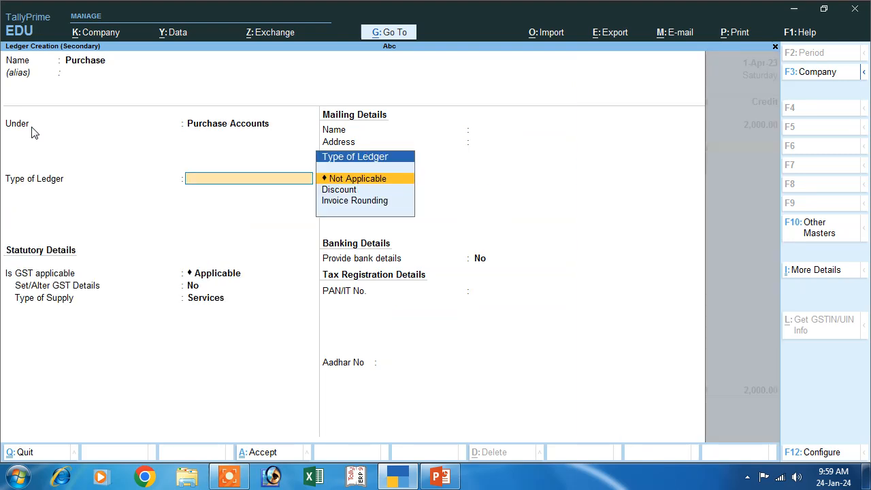
Set the Purchase ledger's type and GST applicability to Not Applicable and save it with the other details unchanged.
key(Return)
text(N)
key(Return)
key(Return)
key(Return)
key(Return)
key(Return)
key(Return)
Set the Purchase debit amount to 3000 to cover both the cash and credit portions.
key(BackSpace)
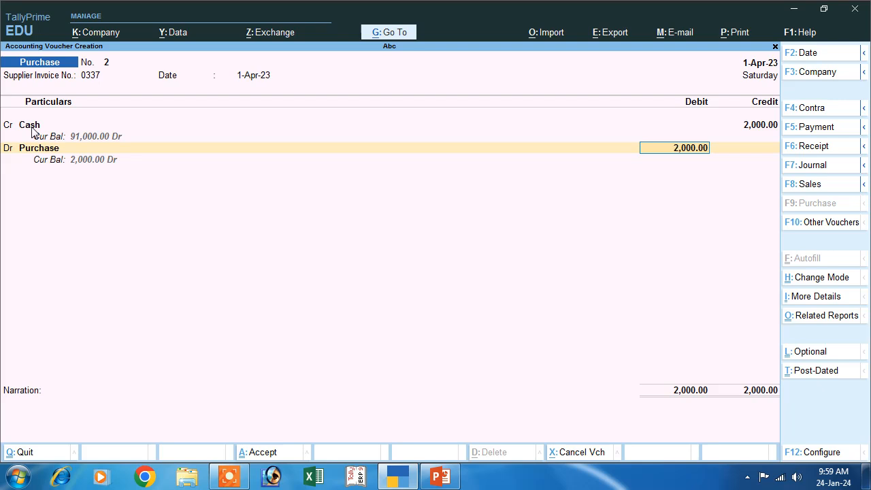
text(30)
key(Return)
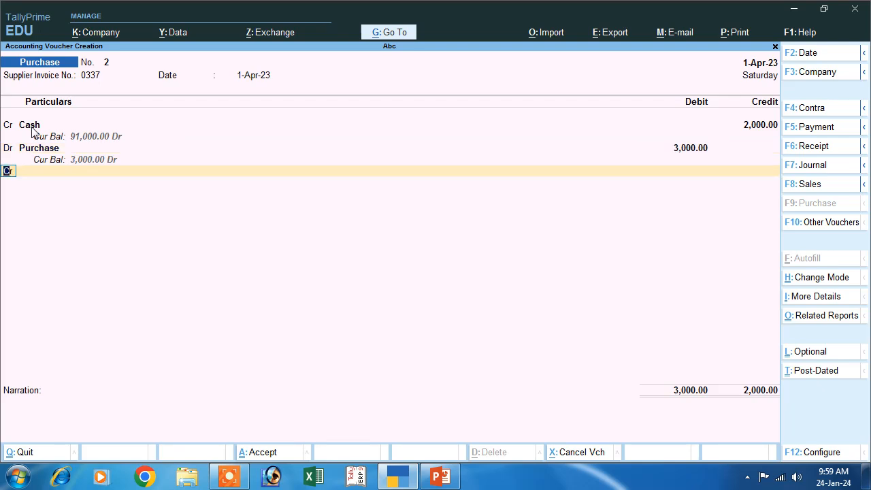
Add a second credit line and begin a new ledger for it named Account Payble Khali Store.
key(Return)
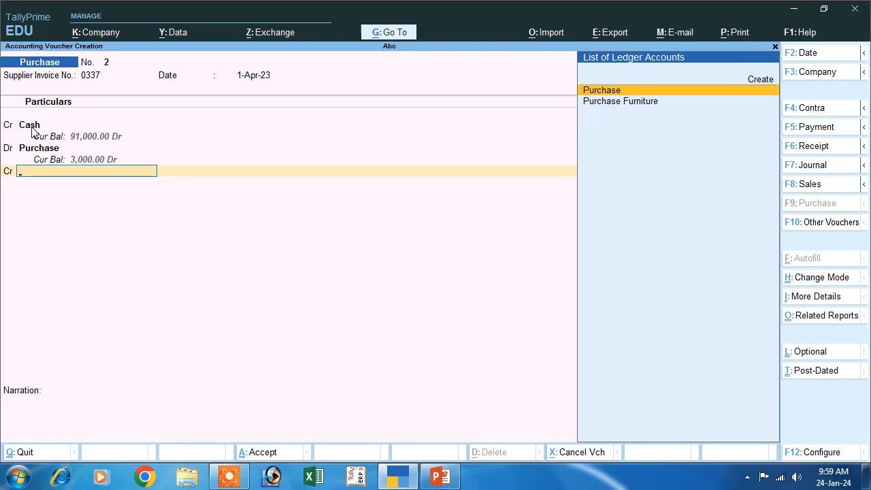
key(Up)
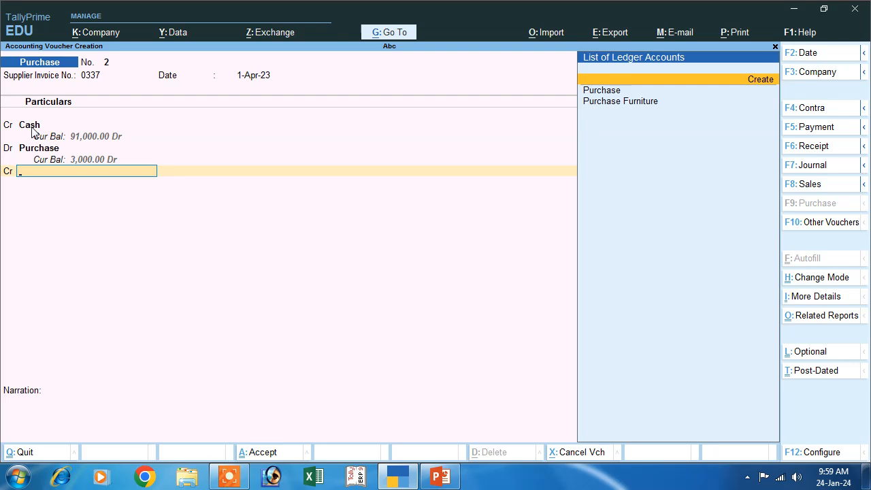
key(Return)
text(Account Payble Khal)
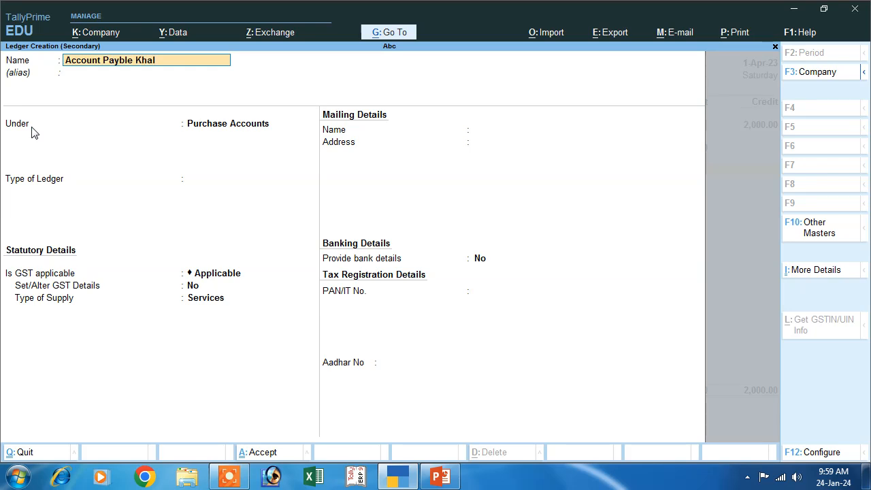
text(re)
key(Return)
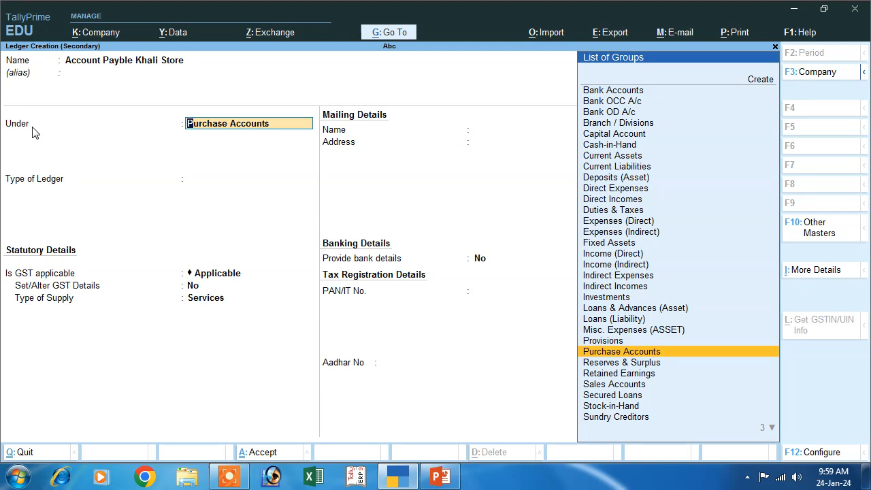
Place the Account Payble Khali Store ledger under Current Liabilities and save it with default mailing, banking and tax details.
text(C)
key(Down)
key(Down)
key(Down)
key(Down)
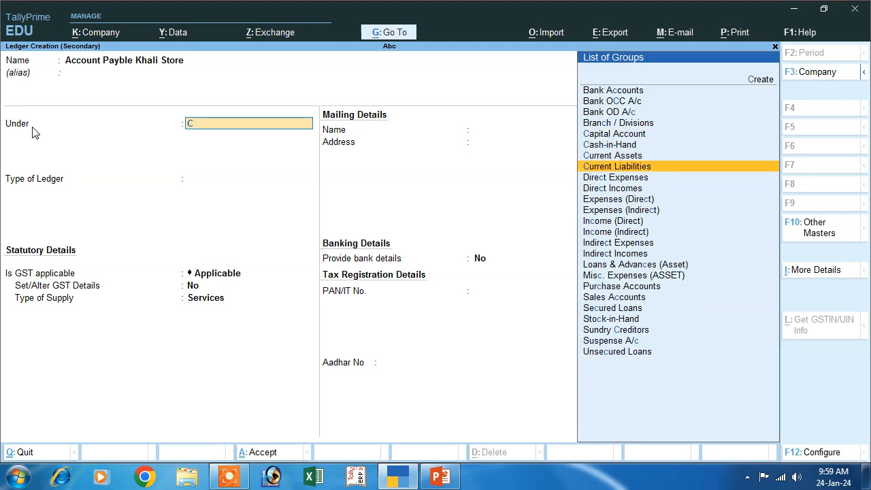
key(Return)
key(Return)
key(Return)
key(Return)
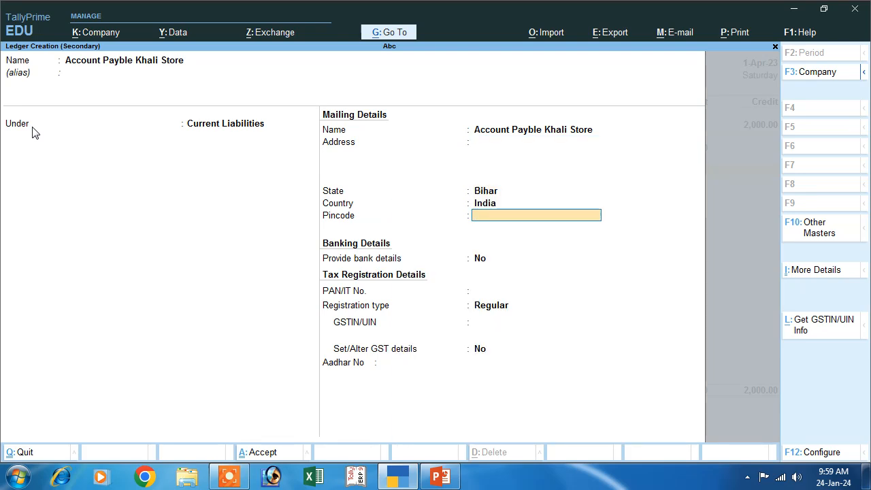
key(Return)
key(Return)
key(Return)
key(Return)
key(Return)
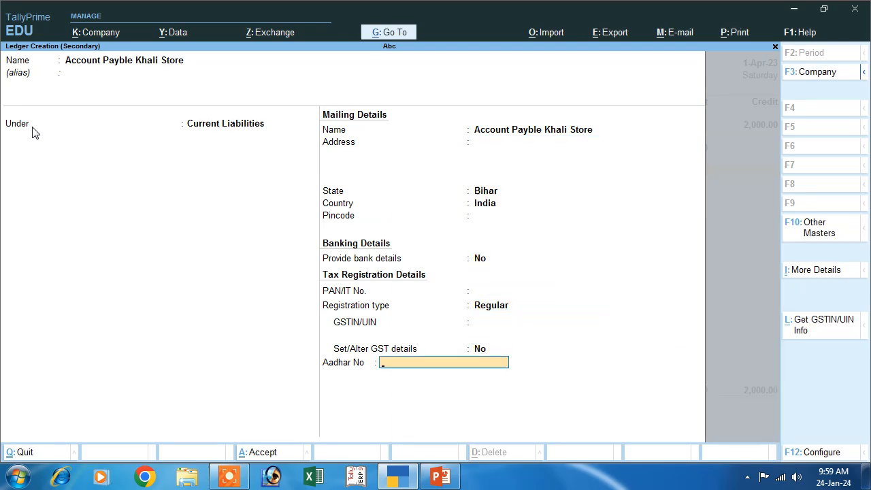
key(Return)
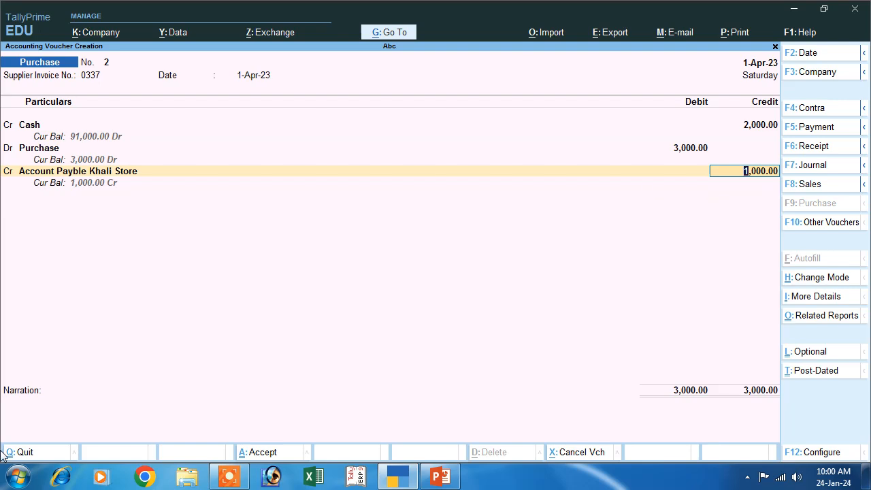
Credit Account Payble Khali Store with 1,000 and save the goods purchase voucher without a narration.
key(Return)
key(Return)
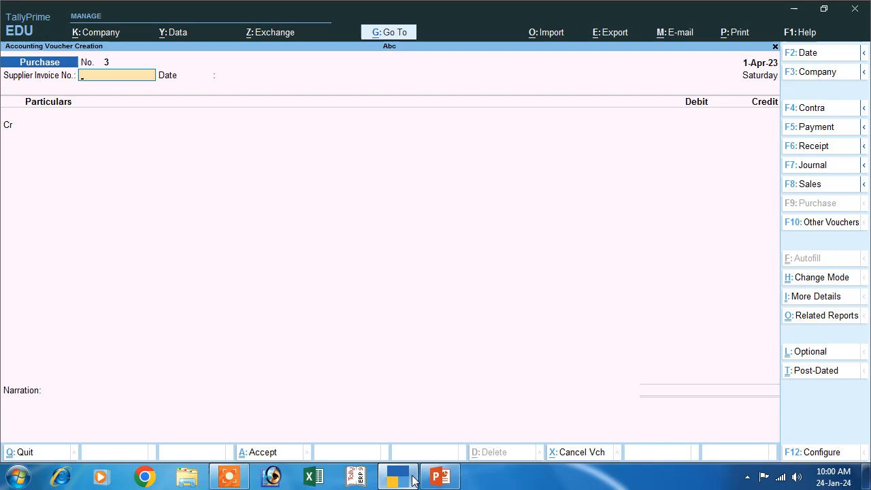
Read the credit and cash sales on the PowerPoint slide and open a Sales voucher in TallyPrime.
click(447, 481)
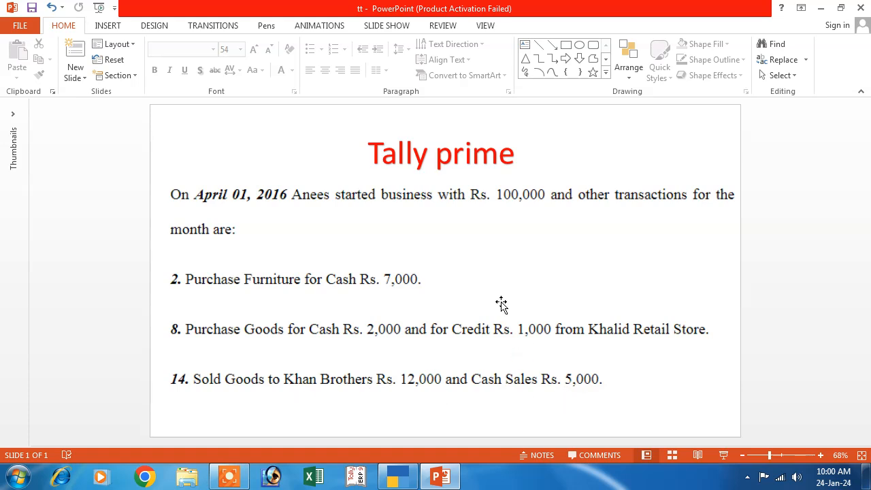
click(397, 476)
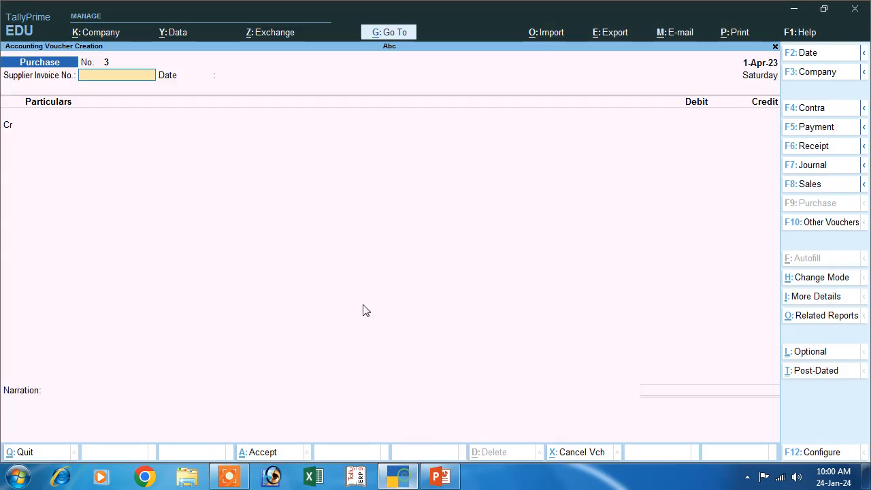
click(803, 185)
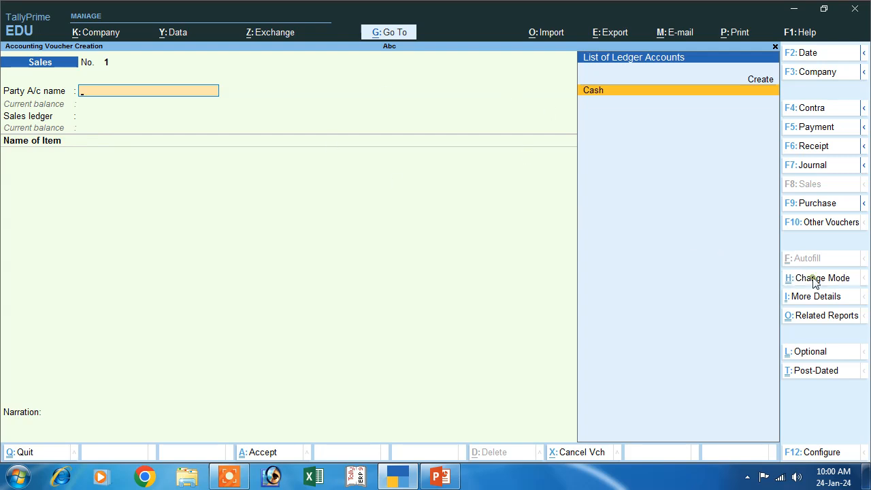
Change the Sales voucher to debit/credit voucher mode and choose Cash as the debit ledger.
click(789, 279)
click(304, 140)
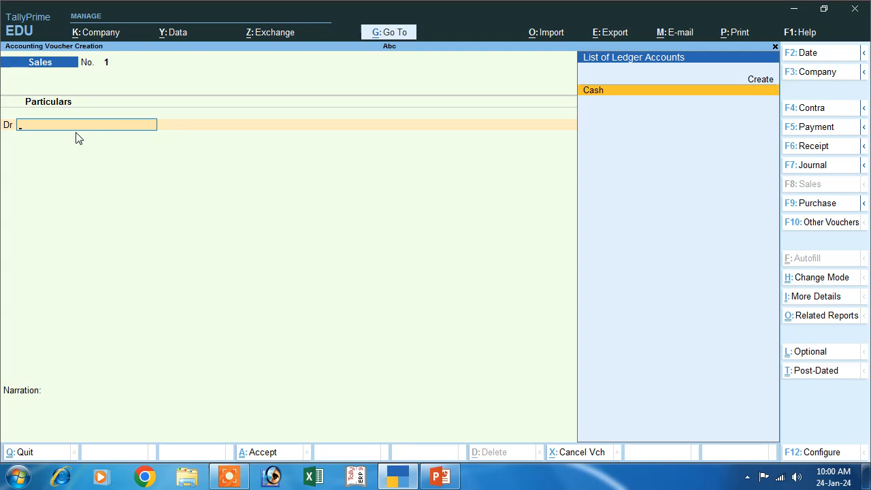
key(Return)
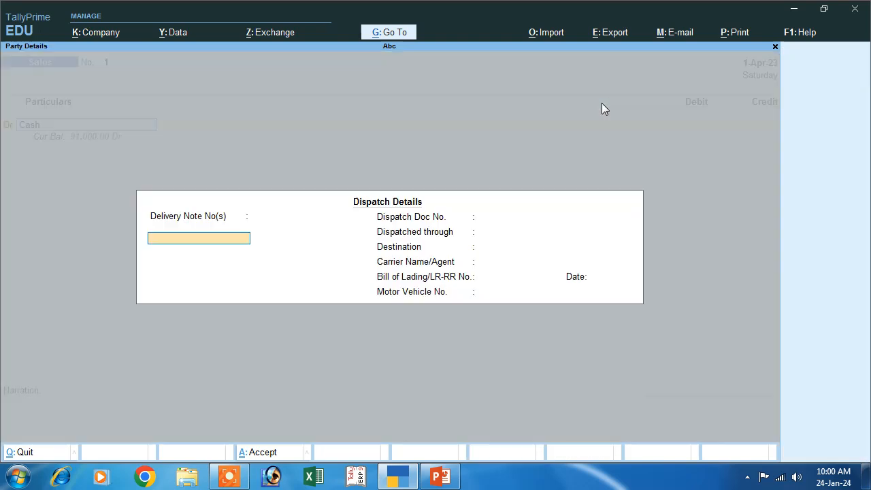
Accept the default dispatch and party details for Cash and debit it with 5,000.
key(Return)
key(Return)
key(Return)
key(Return)
key(Return)
key(Return)
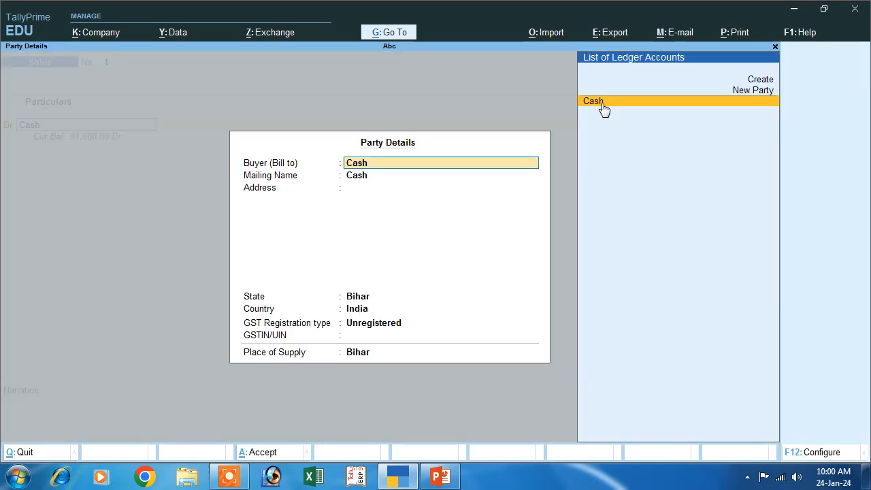
key(Return)
key(Return)
key(Return)
key(Return)
key(Return)
key(Return)
key(Return)
key(Return)
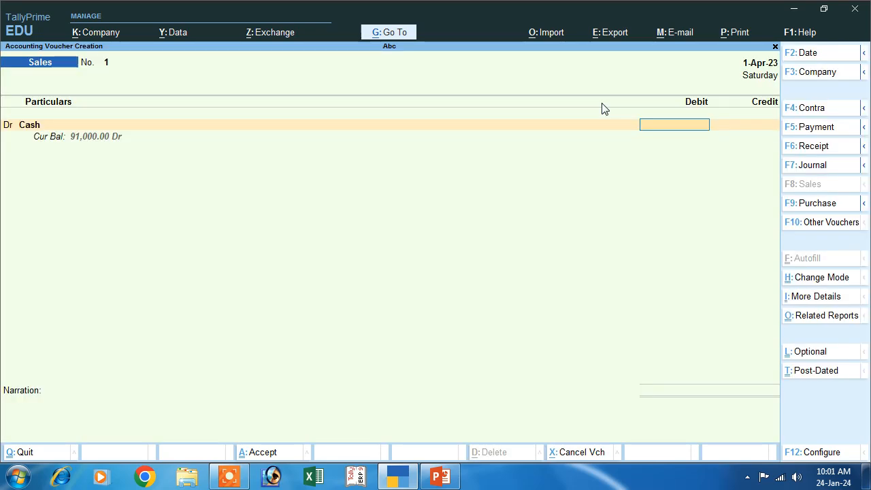
key(Return)
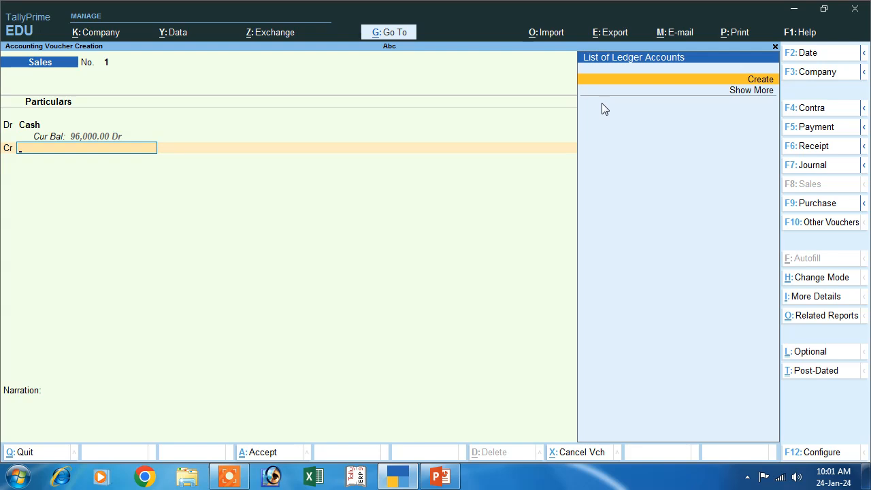
Start a new ledger named Sales for the credit line and place it under Sales Accounts.
key(alt+c)
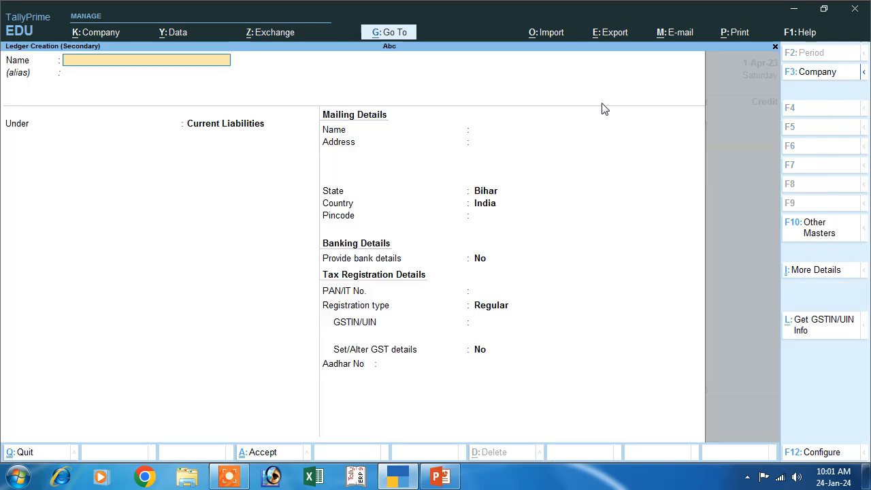
text(Sa)
key(Return)
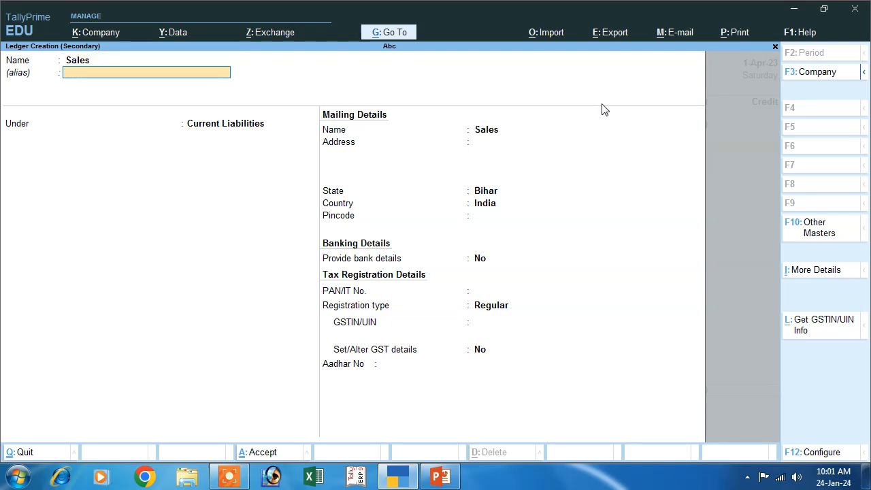
key(Return)
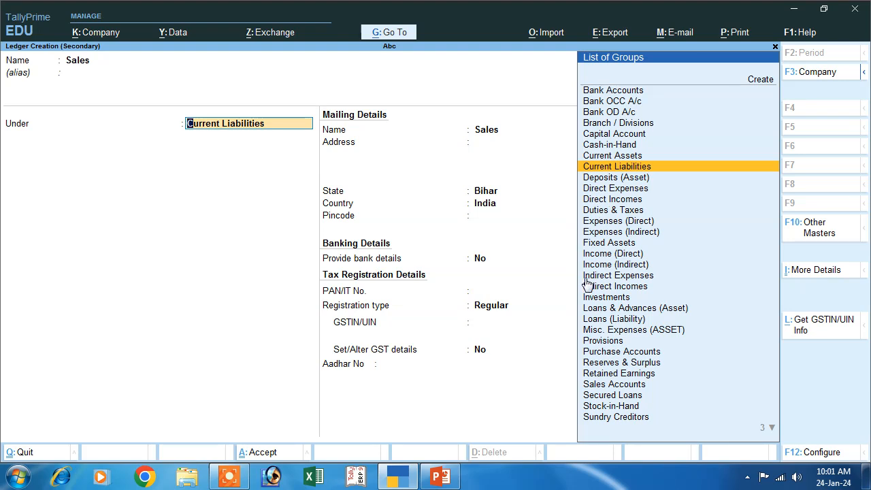
click(602, 385)
key(Return)
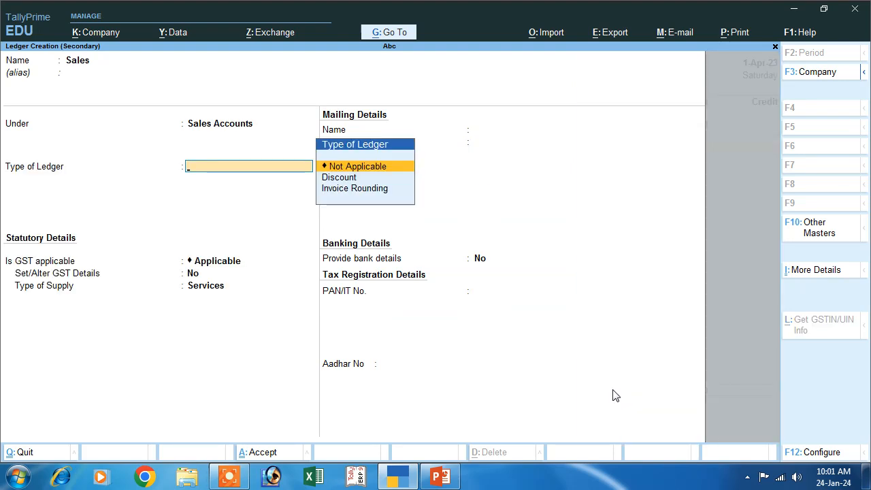
Set the Sales ledger's type and GST applicability to Not Applicable and save it with the remaining defaults.
key(Return)
text(N)
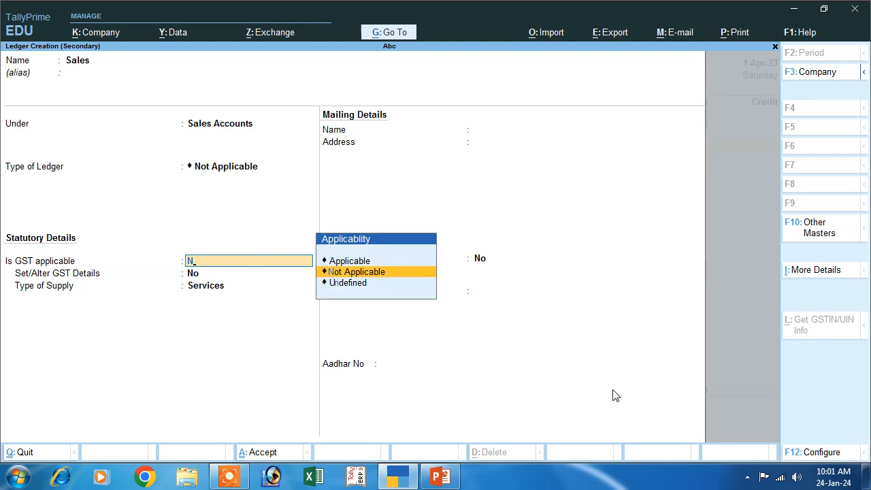
key(Return)
key(Return)
key(Return)
key(Return)
key(Return)
key(Return)
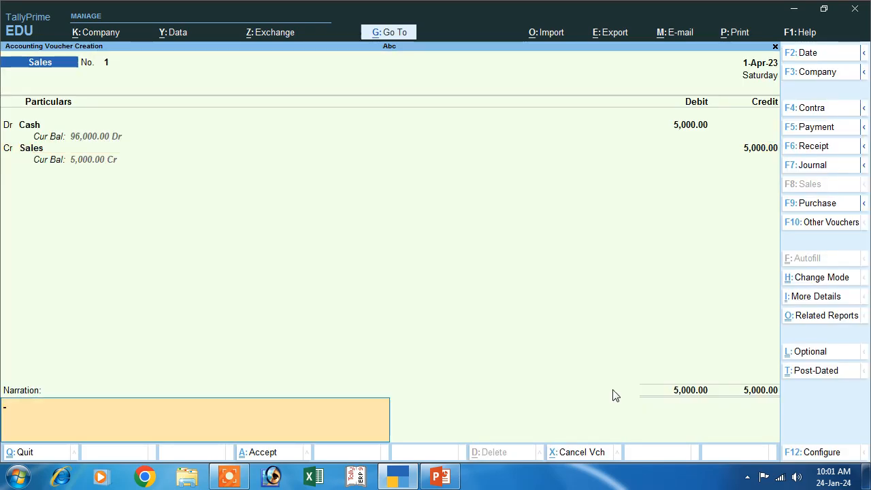
Set the Sales credit amount in the voucher to 17,000.
key(BackSpace)
text(17000)
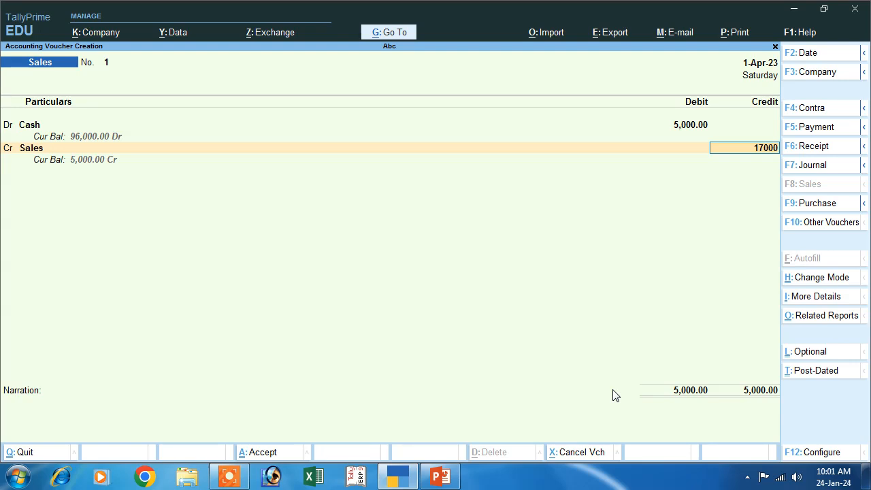
key(Return)
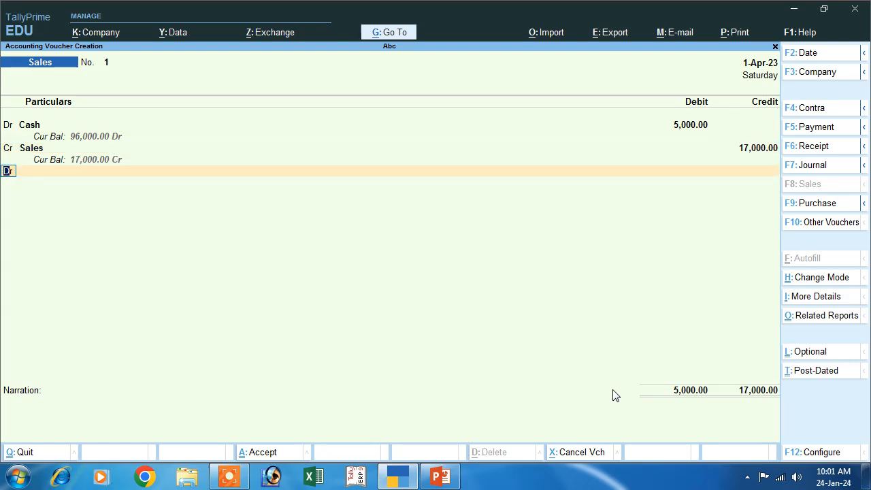
Add a second debit line and begin a new ledger for it named Account Receivable Khan.
key(Return)
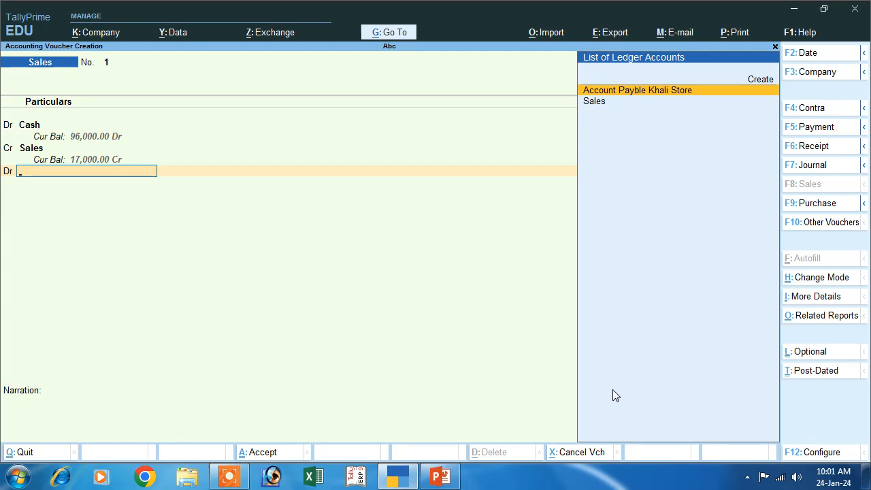
key(Up)
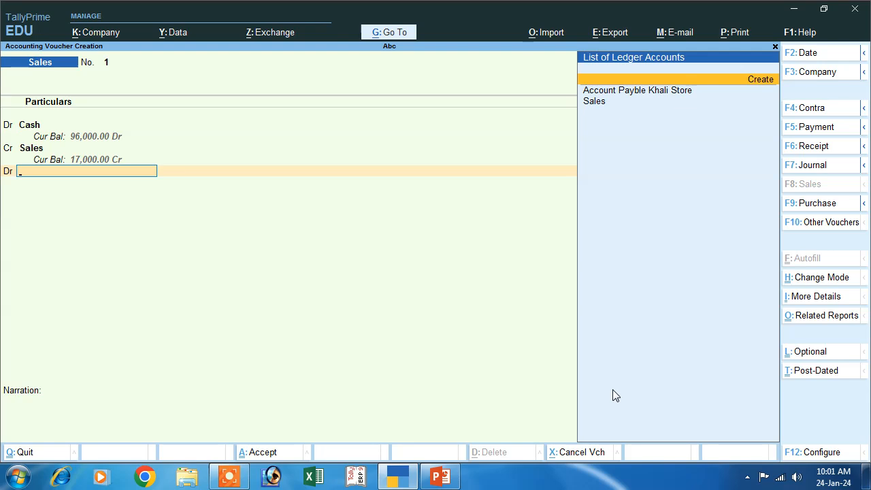
key(alt+c)
text(A)
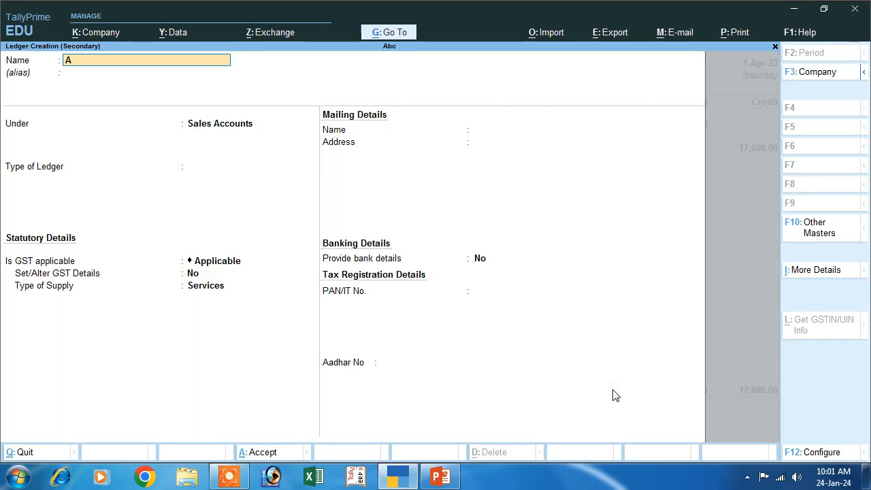
text(ccount Rec)
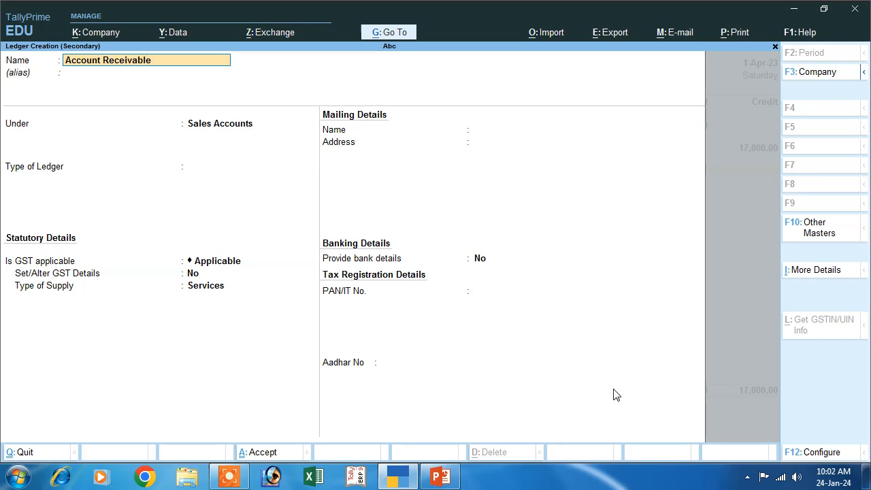
text(eivable)
key(Return)
key(BackSpace)
key(Return)
key(Return)
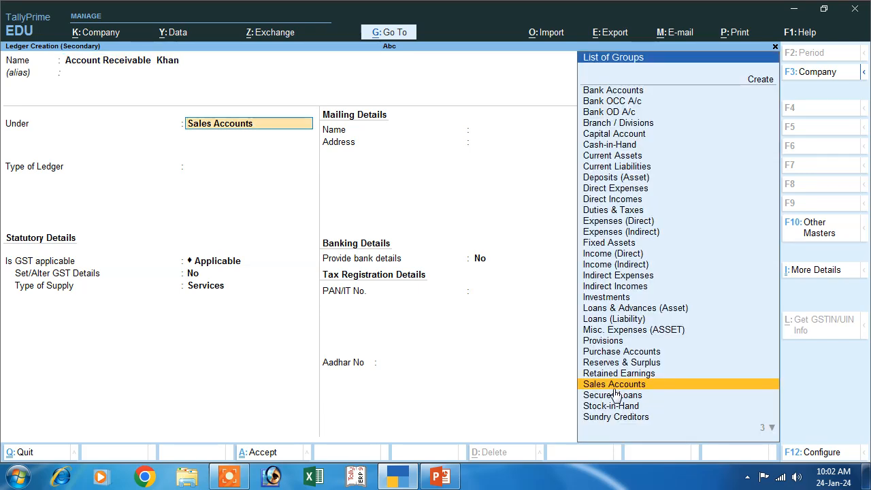
Place the Account Receivable Khan ledger under Current Assets and leave its assessable value calculation as Not Applicable.
text(C)
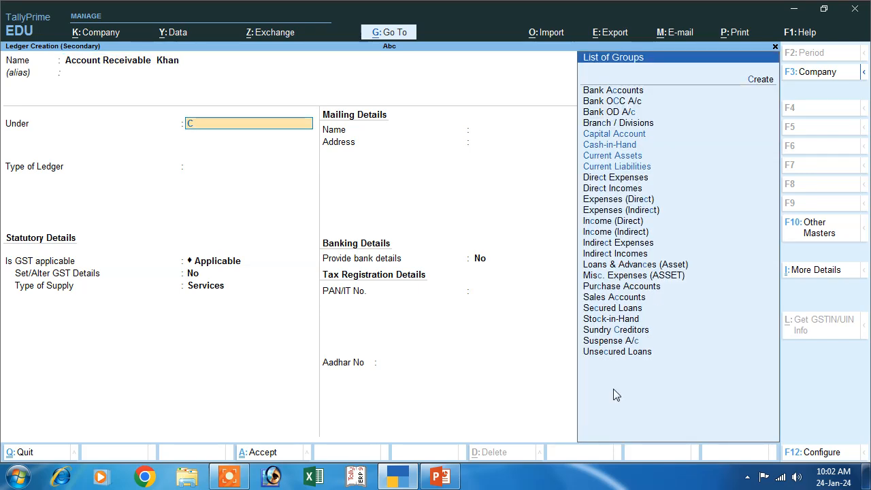
key(Down)
key(Down)
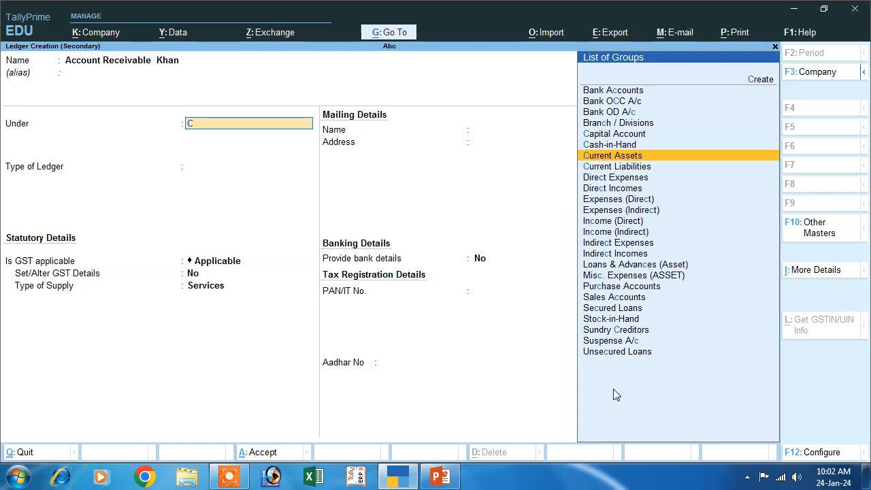
key(Return)
key(Return)
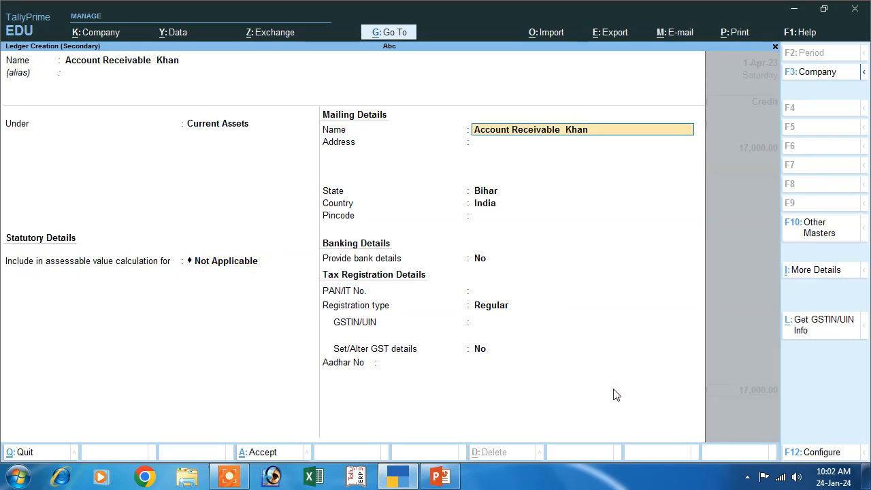
Save the Account Receivable Khan ledger with default mailing and banking details and the Regular registration type.
key(Return)
key(Return)
key(Return)
key(Return)
key(Return)
key(Return)
key(Return)
key(Return)
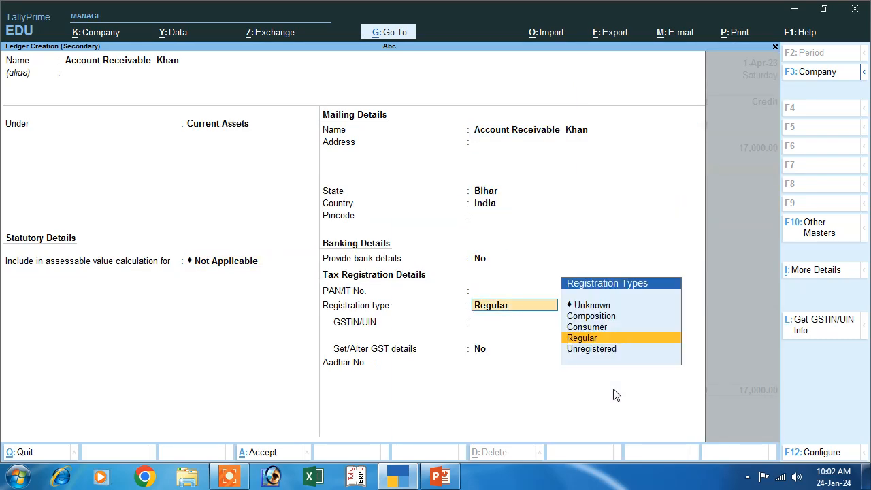
key(Return)
key(Return)
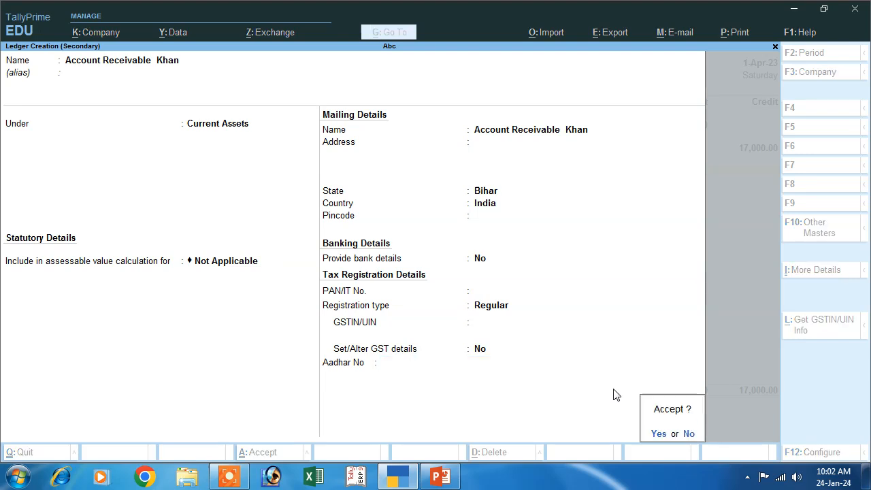
key(Return)
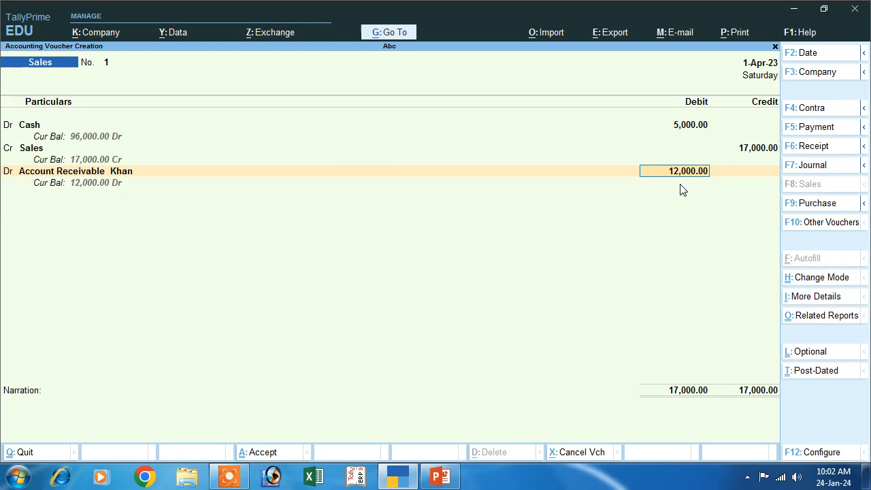
Debit Account Receivable Khan with 12,000 and save the sales voucher without a narration.
key(Return)
key(Return)
key(Return)
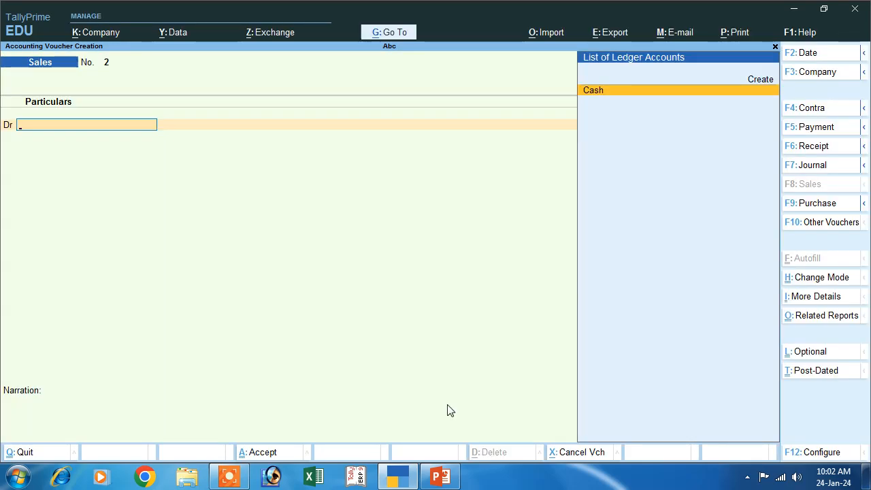
Review the transactions on the PowerPoint slide, return to TallyPrime and quit the blank Sales voucher.
click(441, 479)
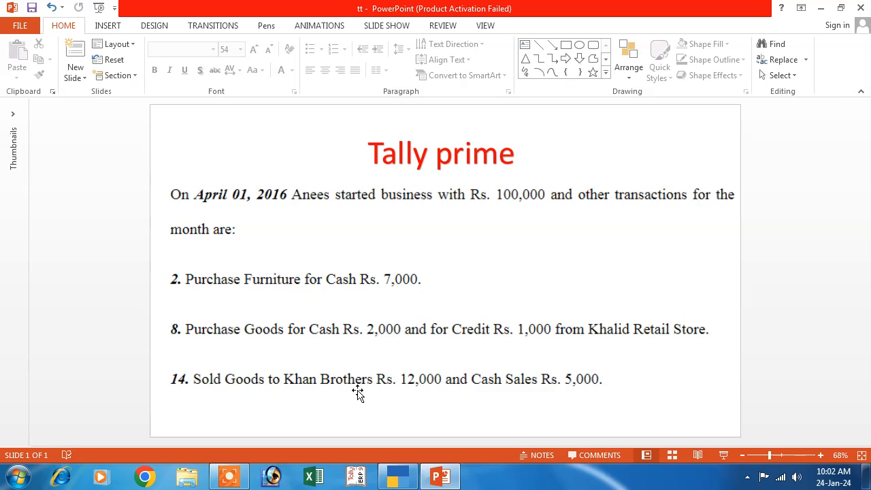
click(394, 478)
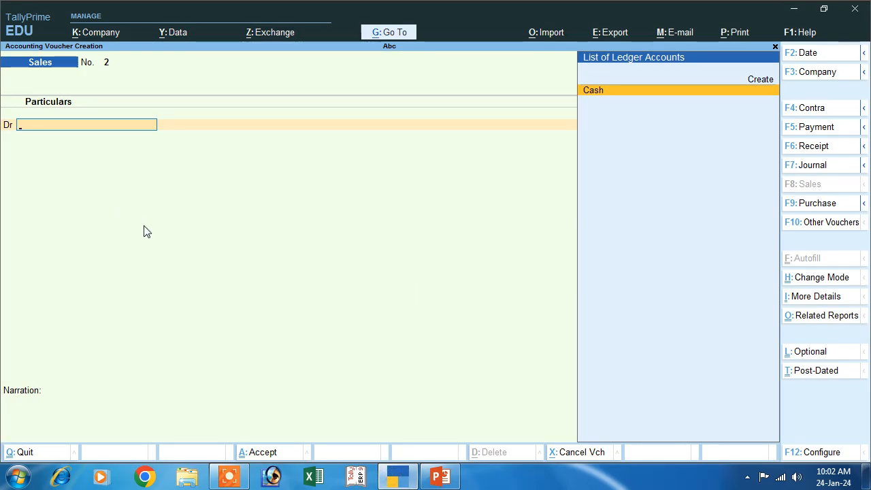
key(Escape)
key(y)
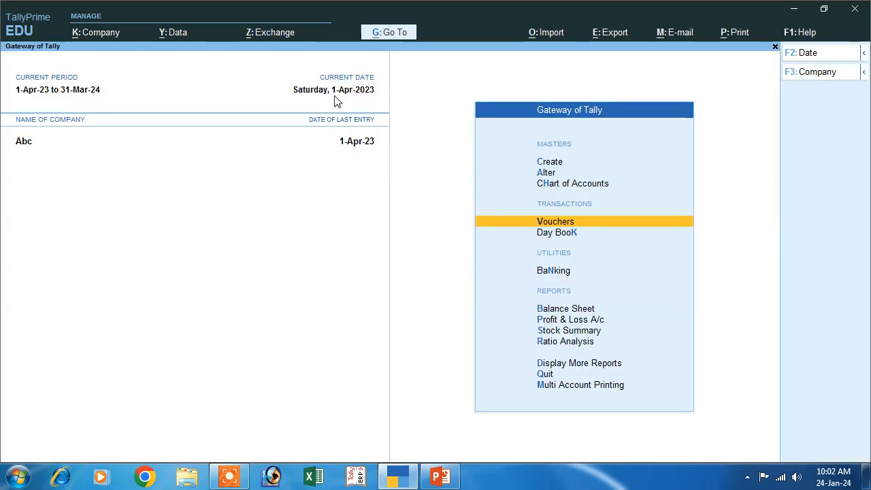
Open the Balance Sheet in detailed view, examine the payable and receivable ledger entries, and return to the Gateway of Tally.
click(556, 310)
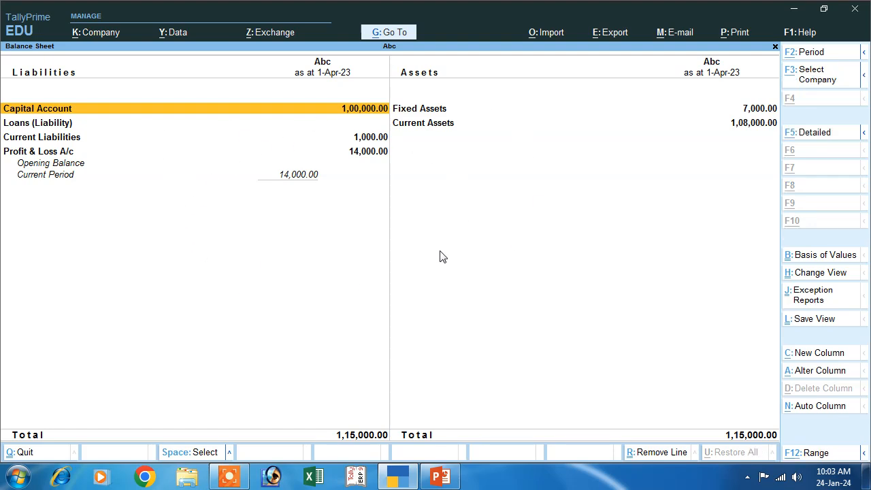
key(alt+F5)
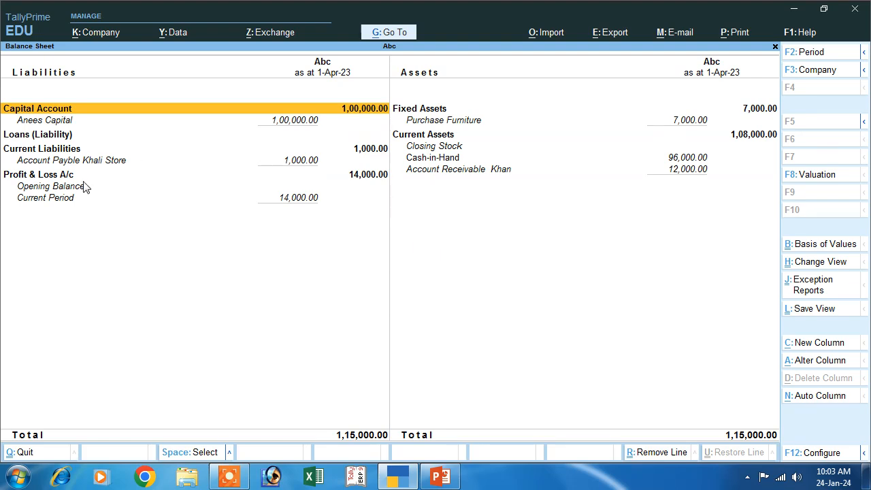
click(55, 161)
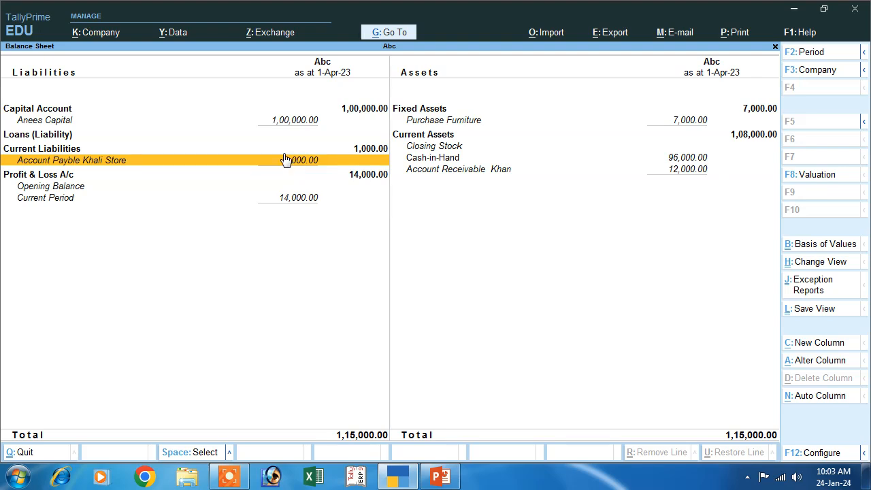
click(462, 168)
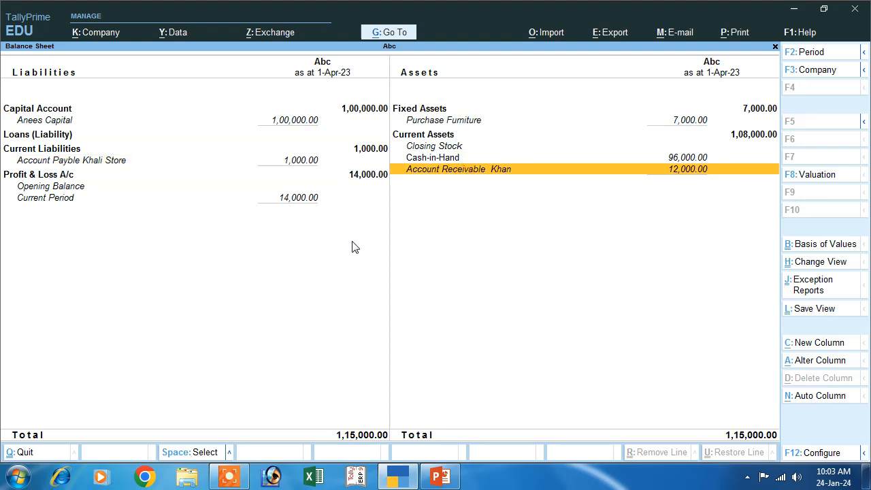
key(Escape)
key(Escape)
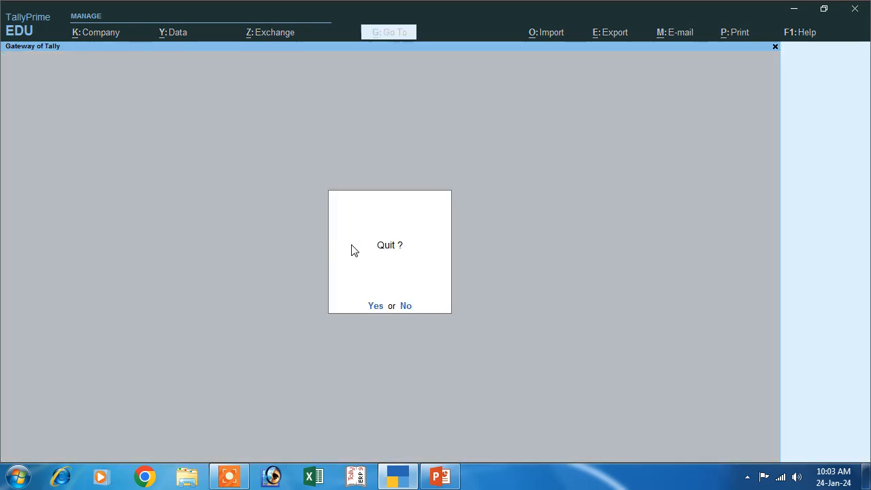
key(Escape)
Open voucher entry and switch it to a Receipt voucher.
click(551, 221)
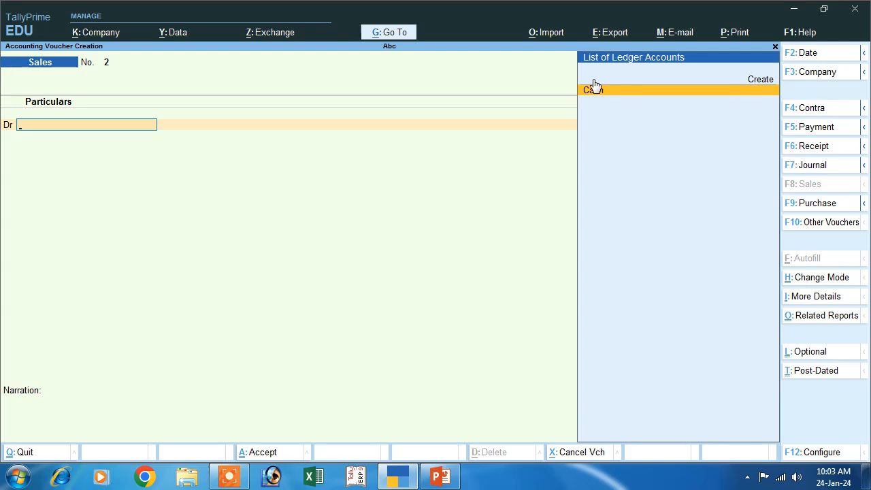
click(791, 145)
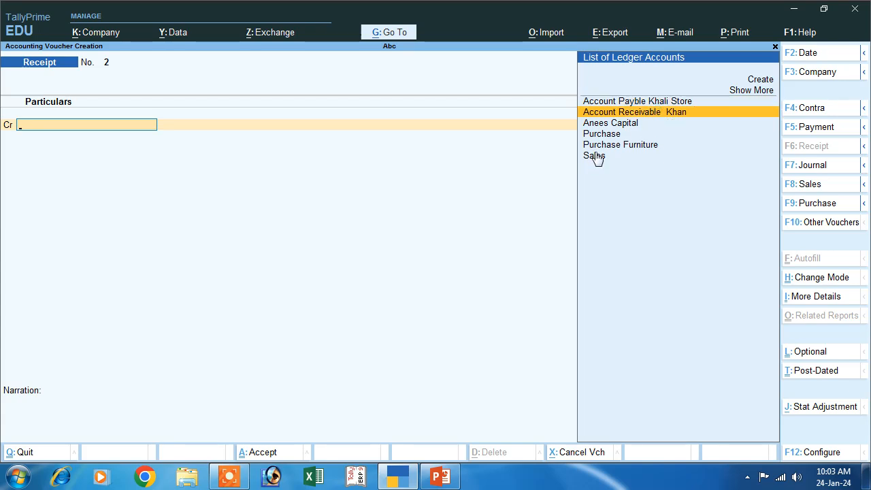
Credit the Account Receivable ledger with 12,000, debit Cash, save the receipt voucher without a narration, and quit the blank voucher.
key(Return)
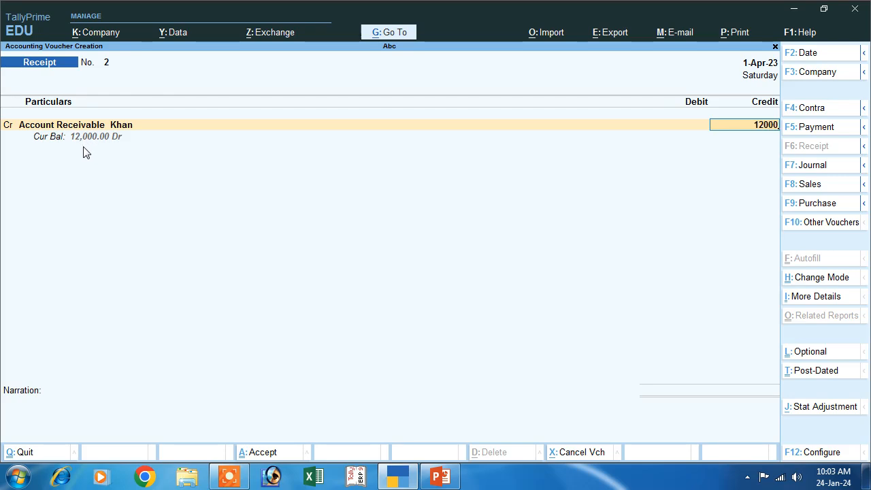
key(Return)
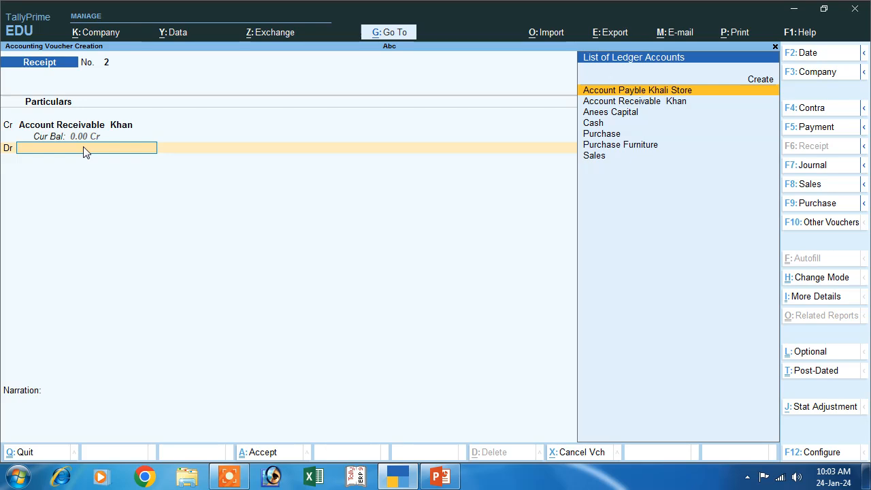
key(Down)
key(Down)
key(Down)
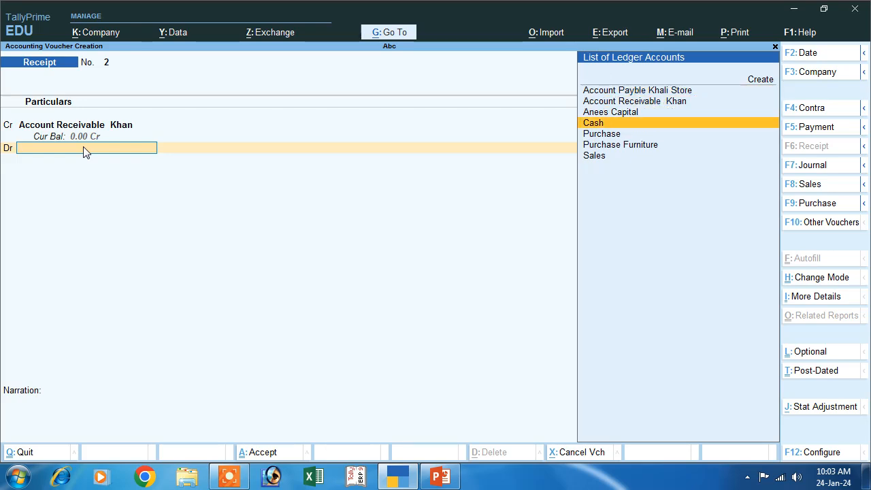
key(Return)
key(Return)
key(Return)
key(Return)
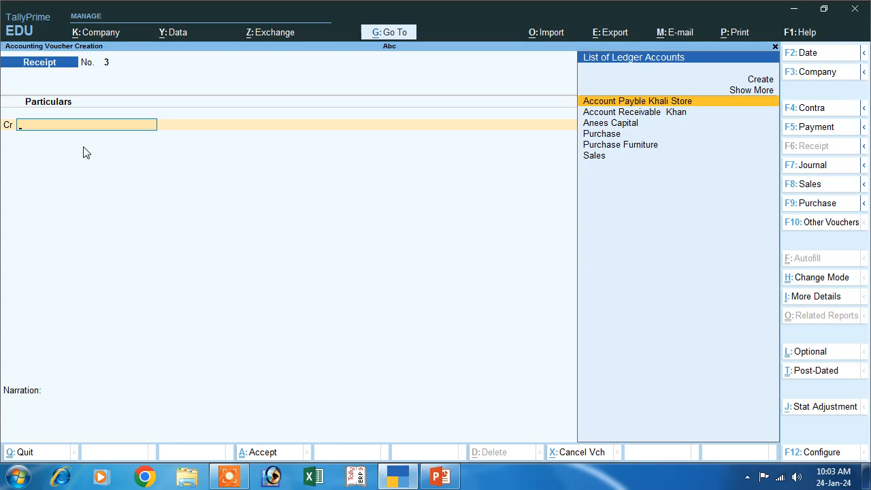
key(Escape)
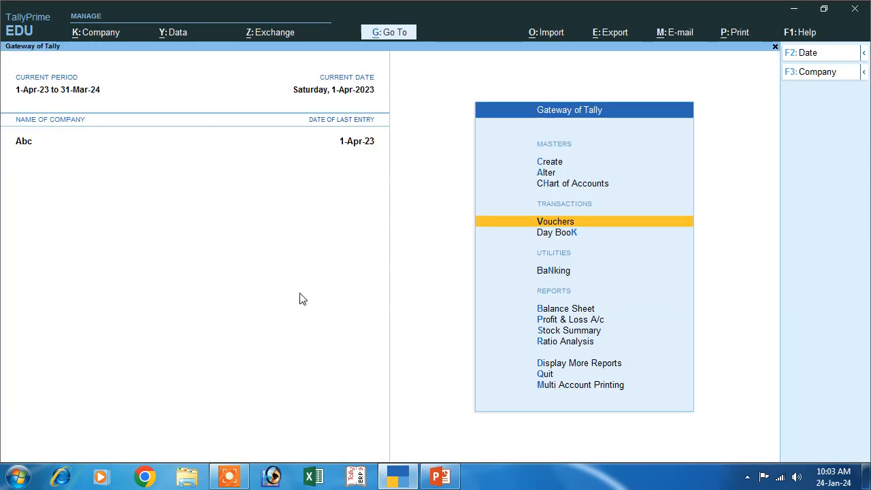
Check the receivable and payable ledgers in the detailed Balance Sheet and return to the Gateway of Tally.
click(560, 310)
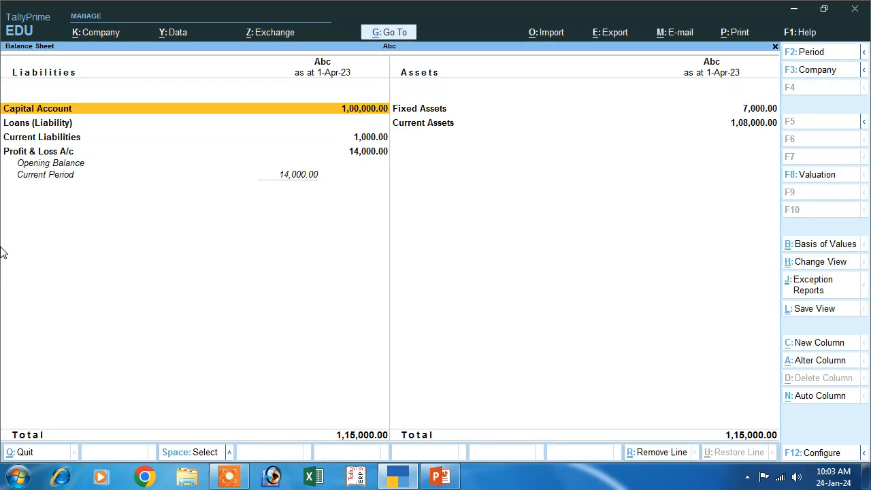
key(alt+F5)
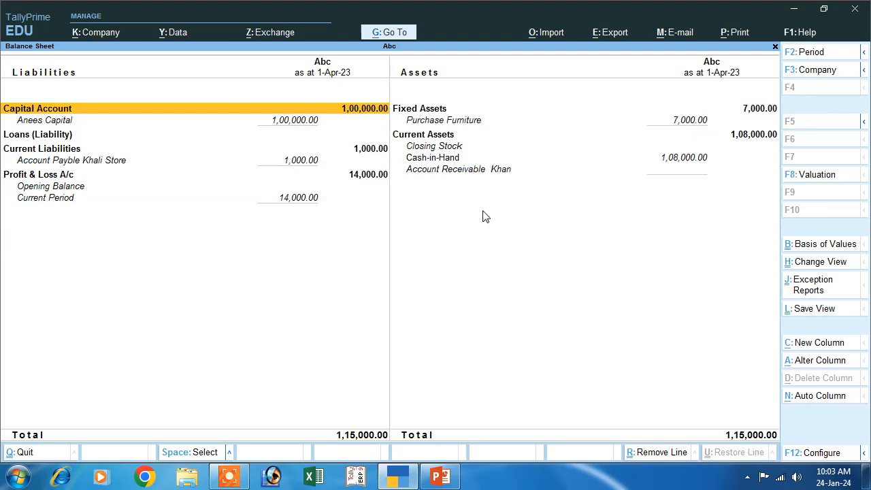
click(603, 169)
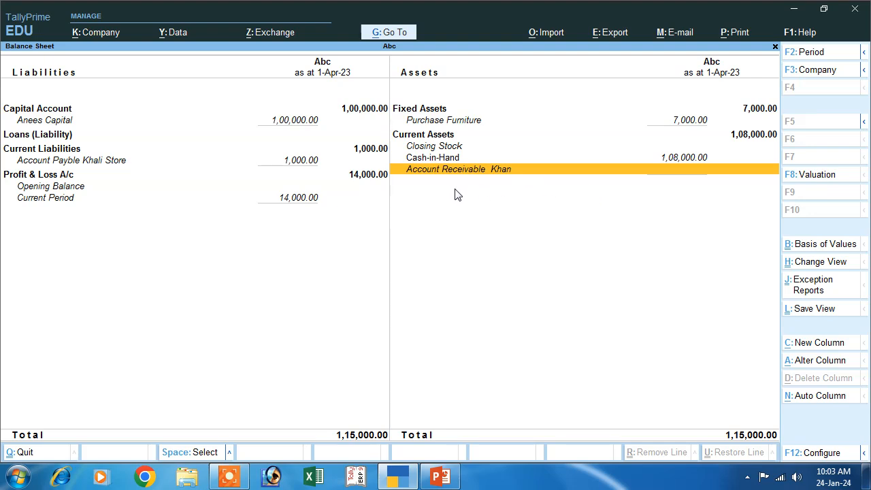
click(309, 163)
key(Escape)
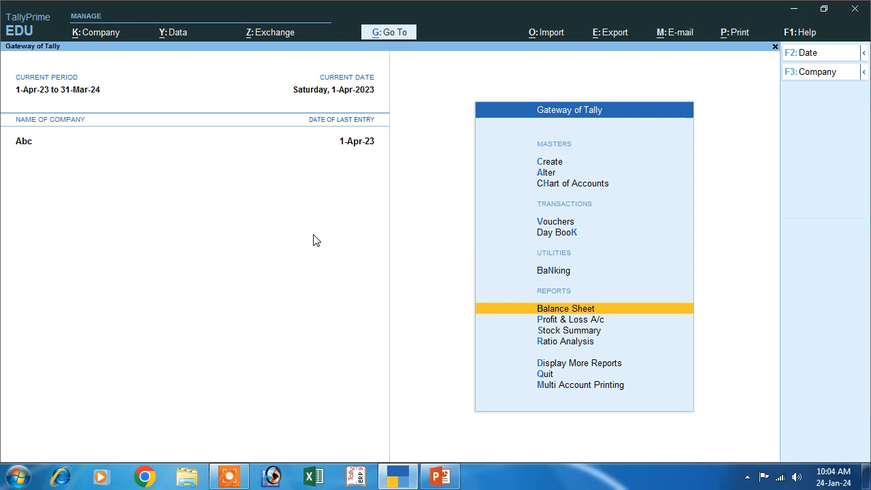
Start a Payment voucher and debit Account Payble Khali Store with 1,000.
click(558, 221)
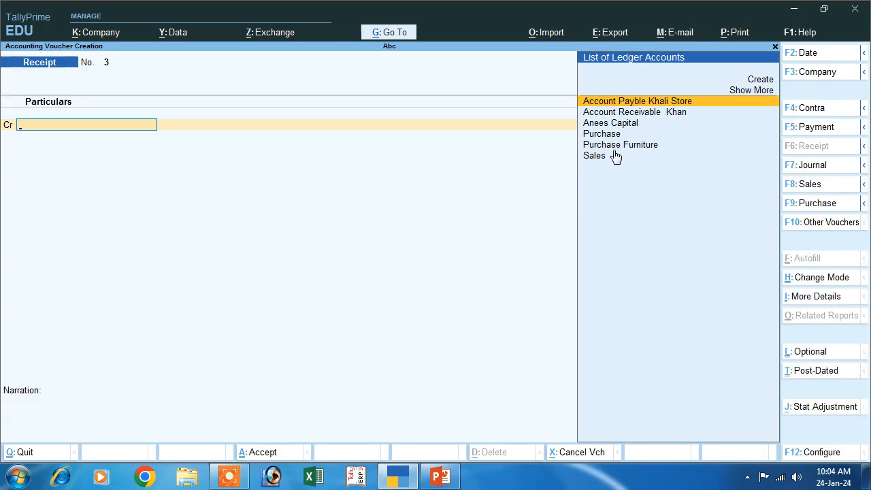
click(796, 129)
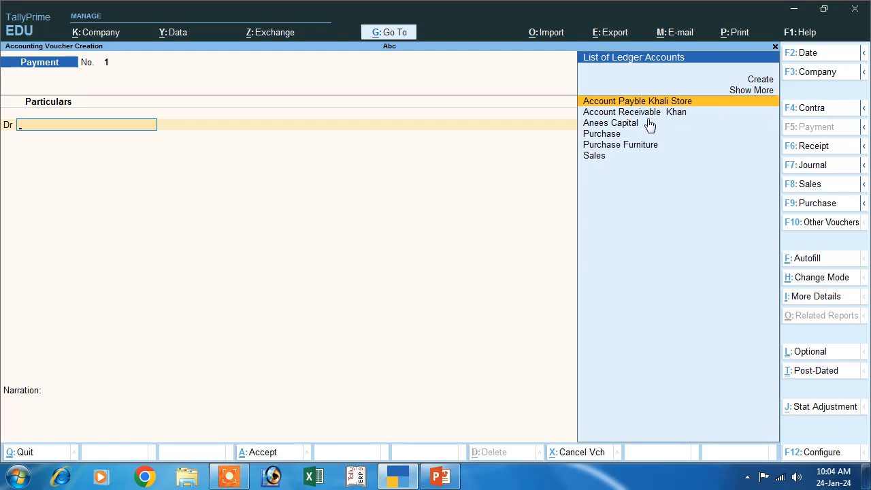
key(Return)
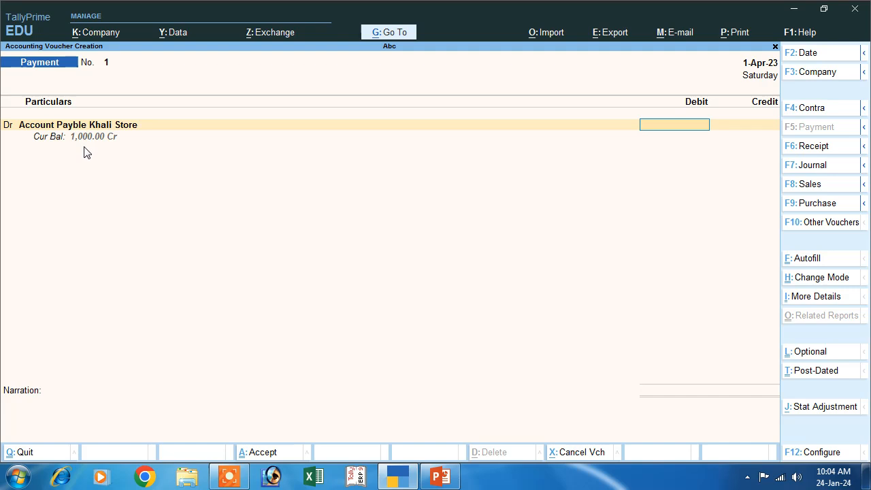
text(1000)
key(Return)
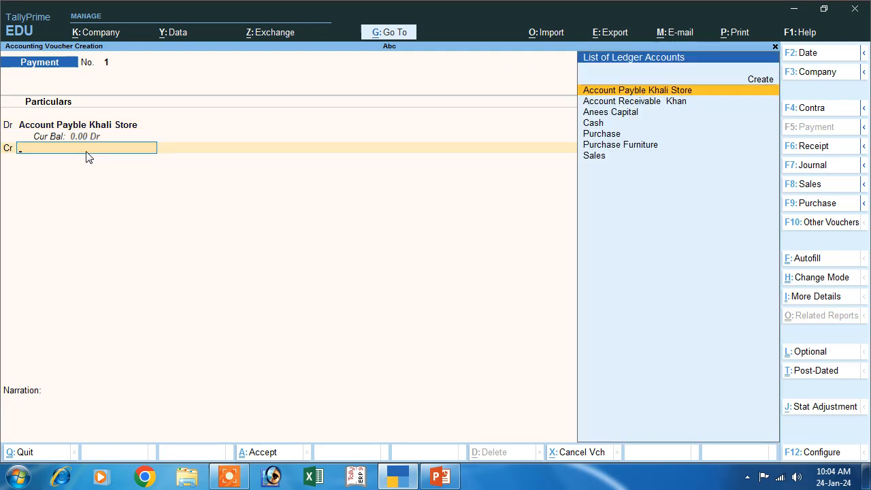
Credit Cash with 1,000, save the payment voucher without a narration, and return to the Gateway of Tally.
key(Down)
key(Down)
key(Down)
key(Return)
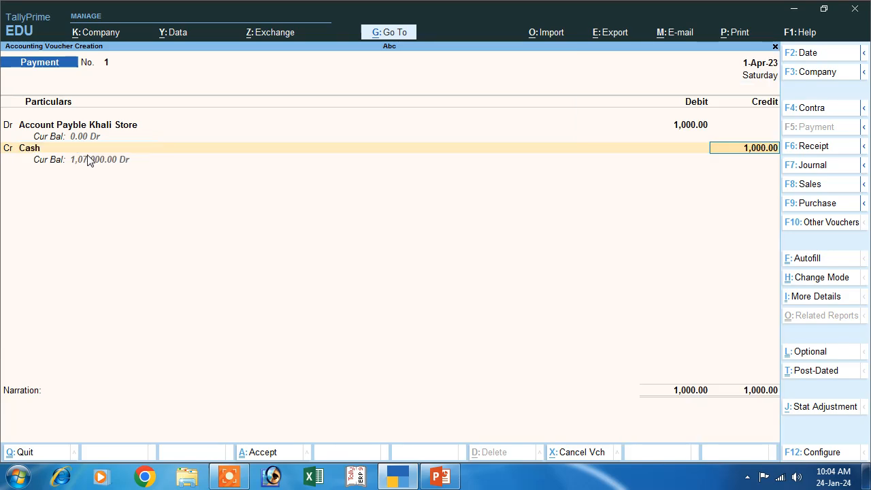
key(Return)
key(Return)
key(Return)
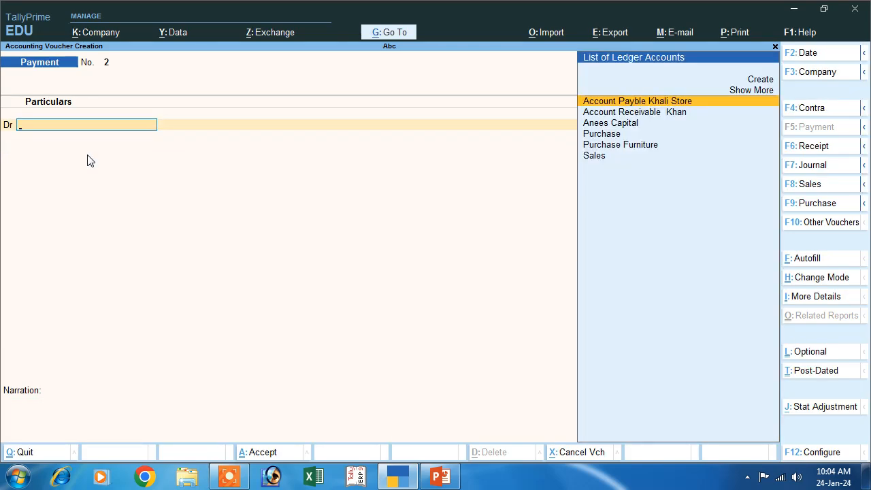
key(Escape)
key(Return)
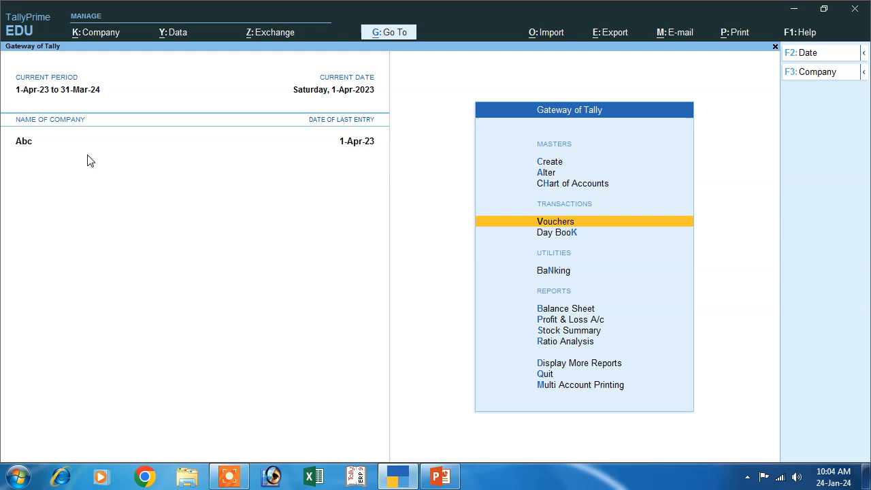
Open the Balance Sheet in detailed view, examine the payable, receivable, capital, profit and furniture entries, and return to the Gateway of Tally.
key(Down)
key(Down)
key(Down)
key(Return)
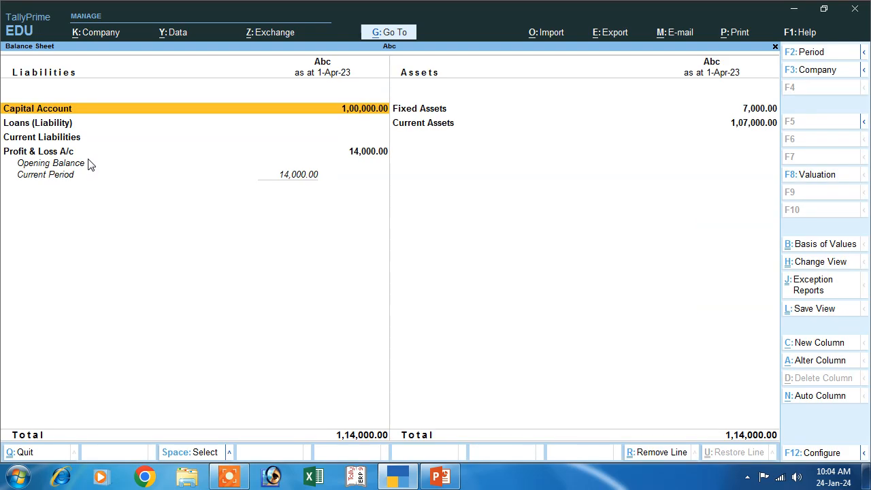
key(alt+F5)
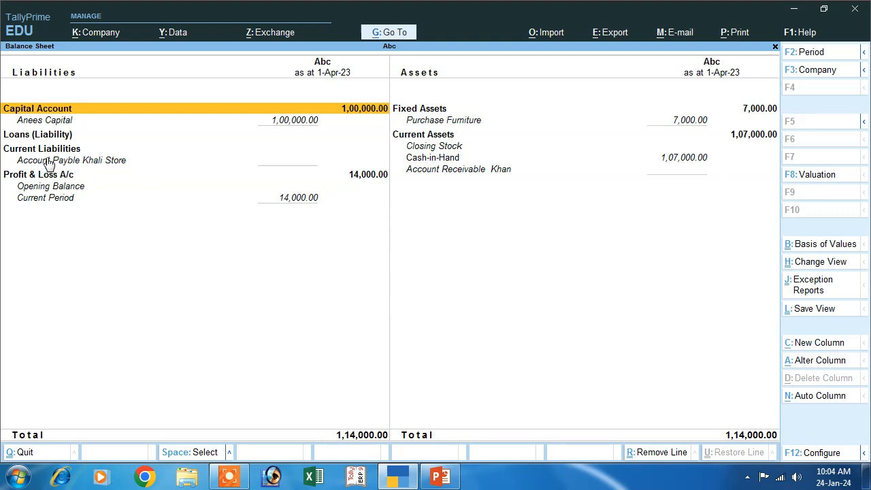
click(125, 161)
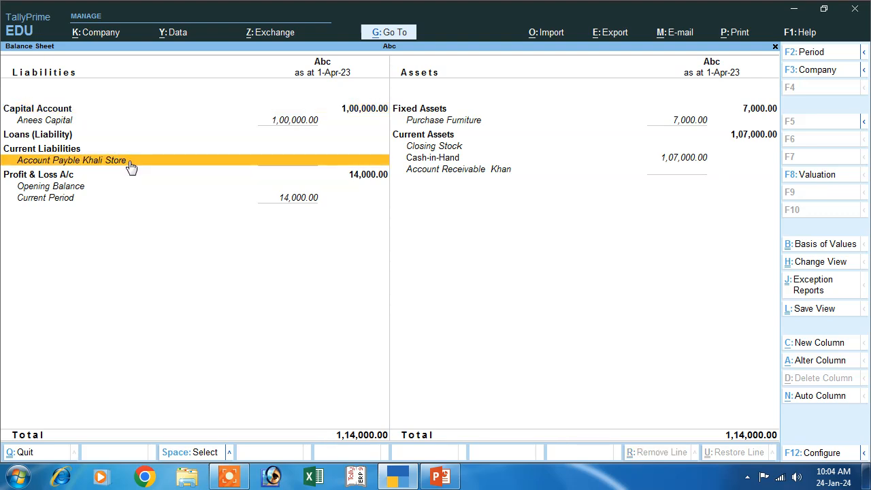
click(661, 169)
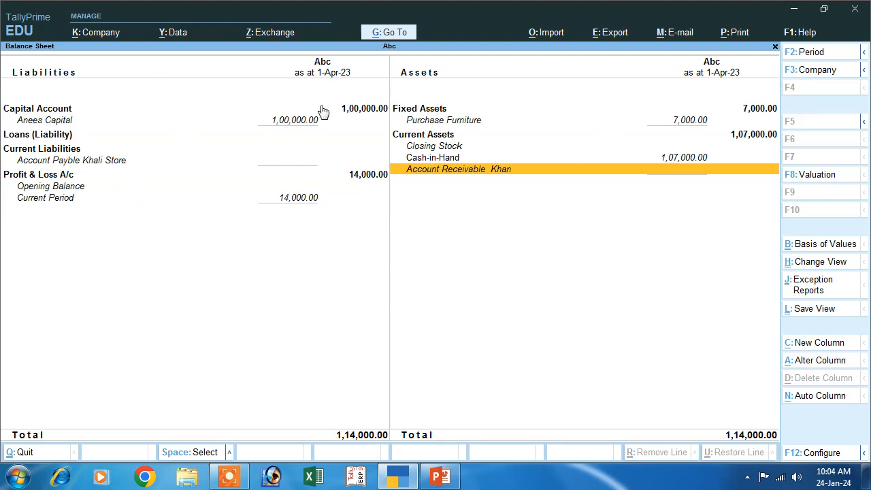
click(296, 122)
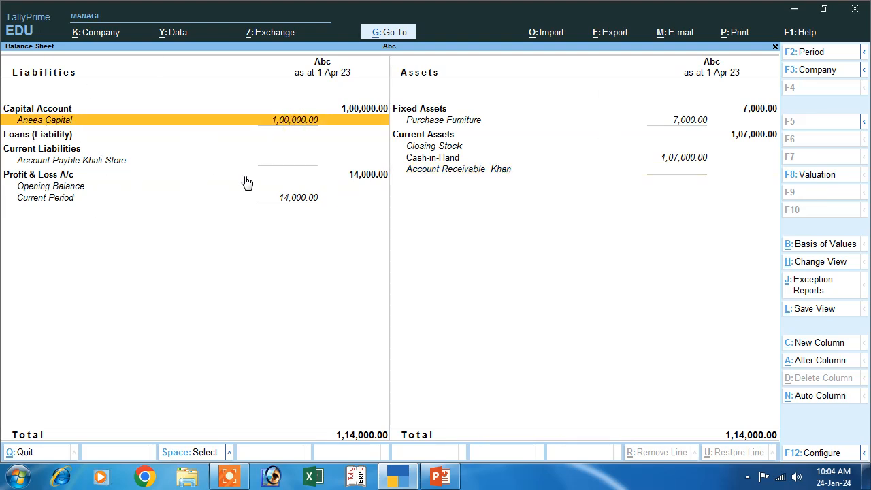
click(372, 177)
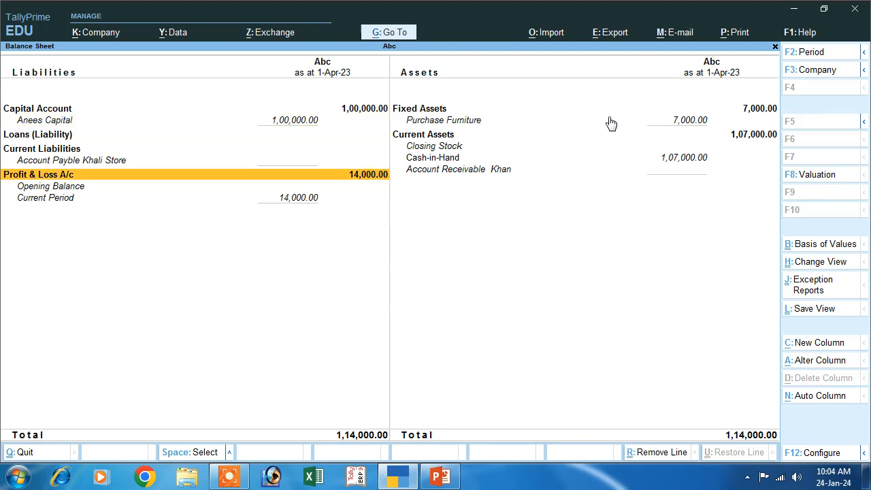
click(693, 121)
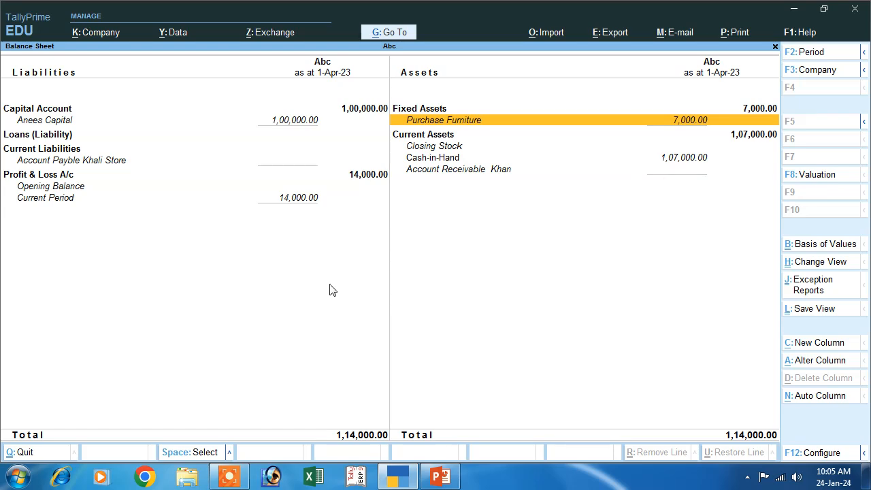
key(Escape)
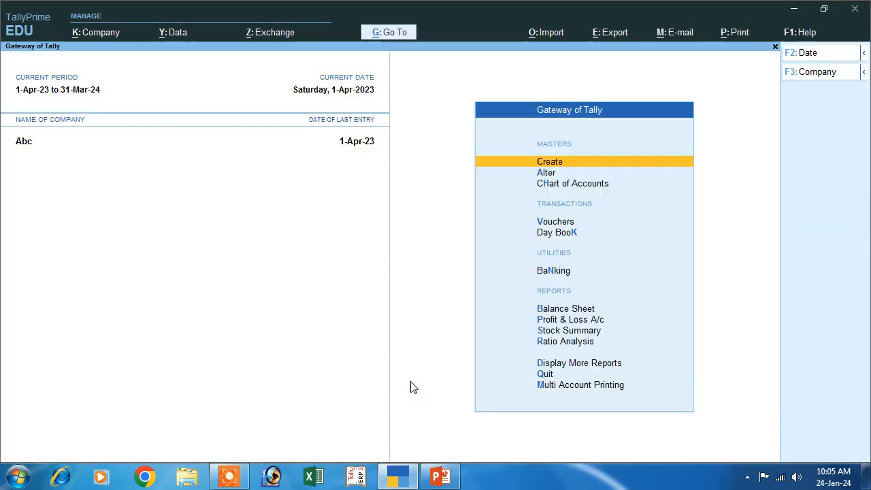